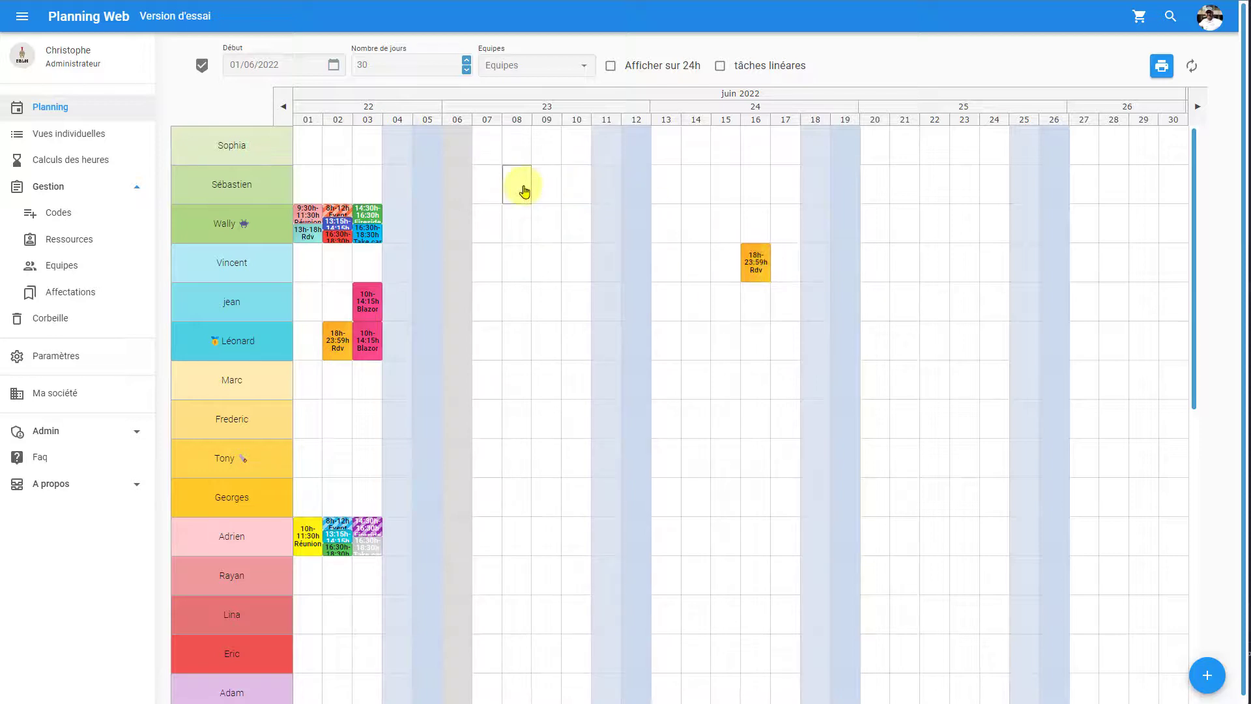
Step: Display 40 days in the planning and start a full-day Rdv task on 08/06/2022 for the second resource
drag(441, 69, 318, 70)
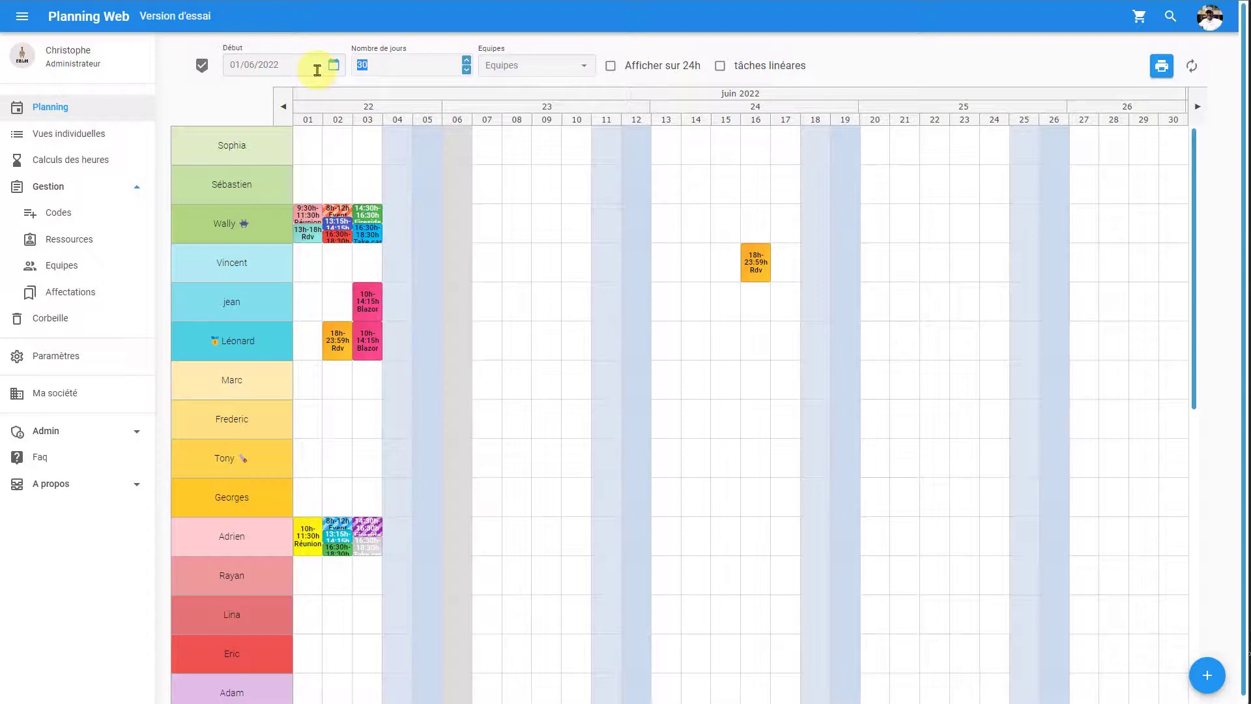
text(40)
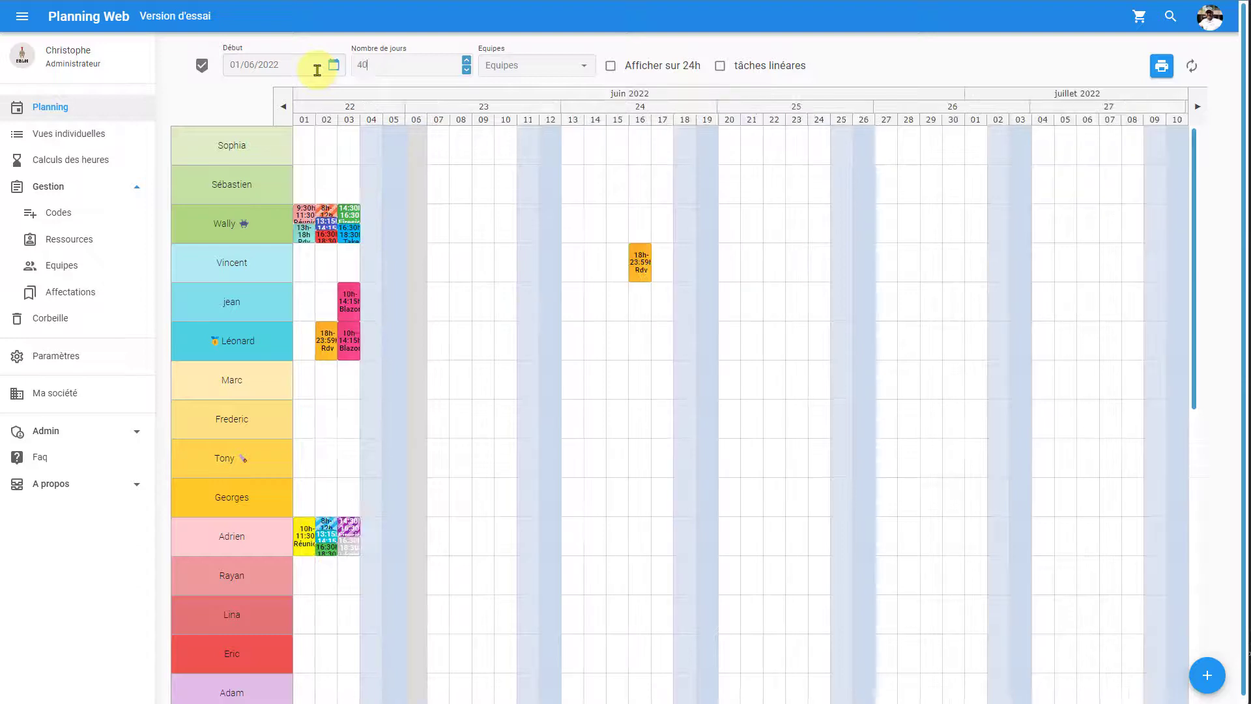
right_click(439, 184)
click(495, 183)
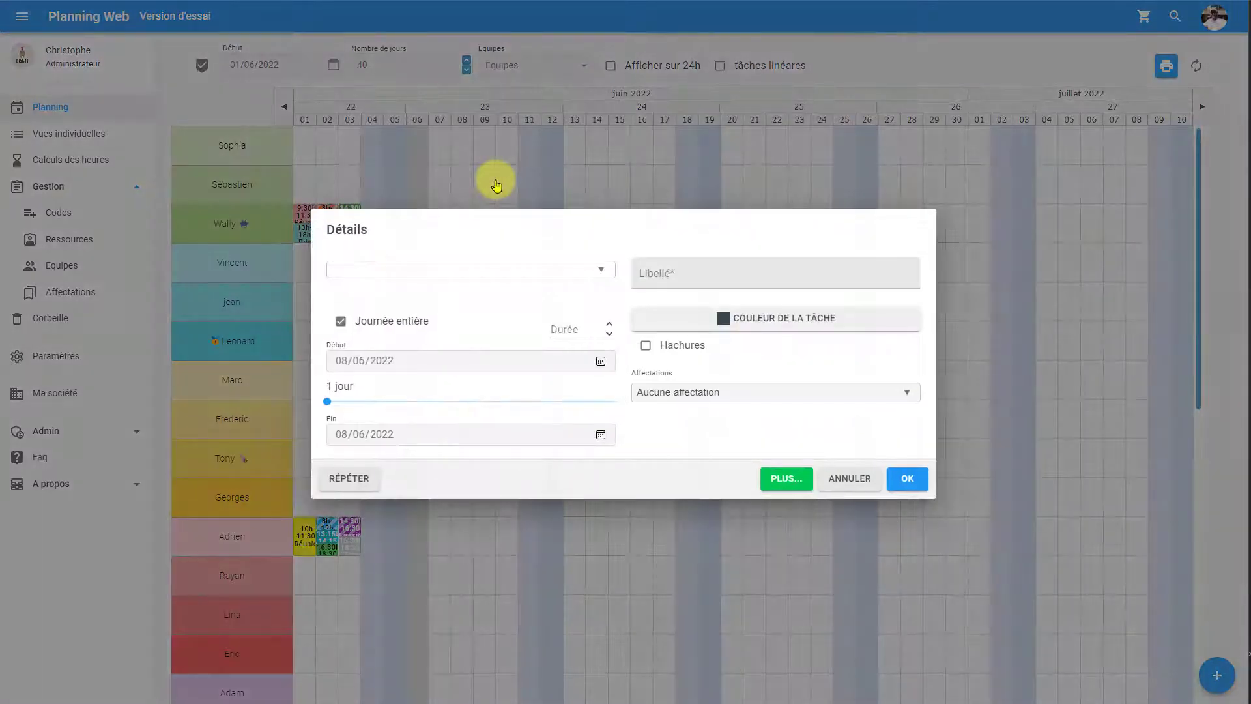
click(595, 265)
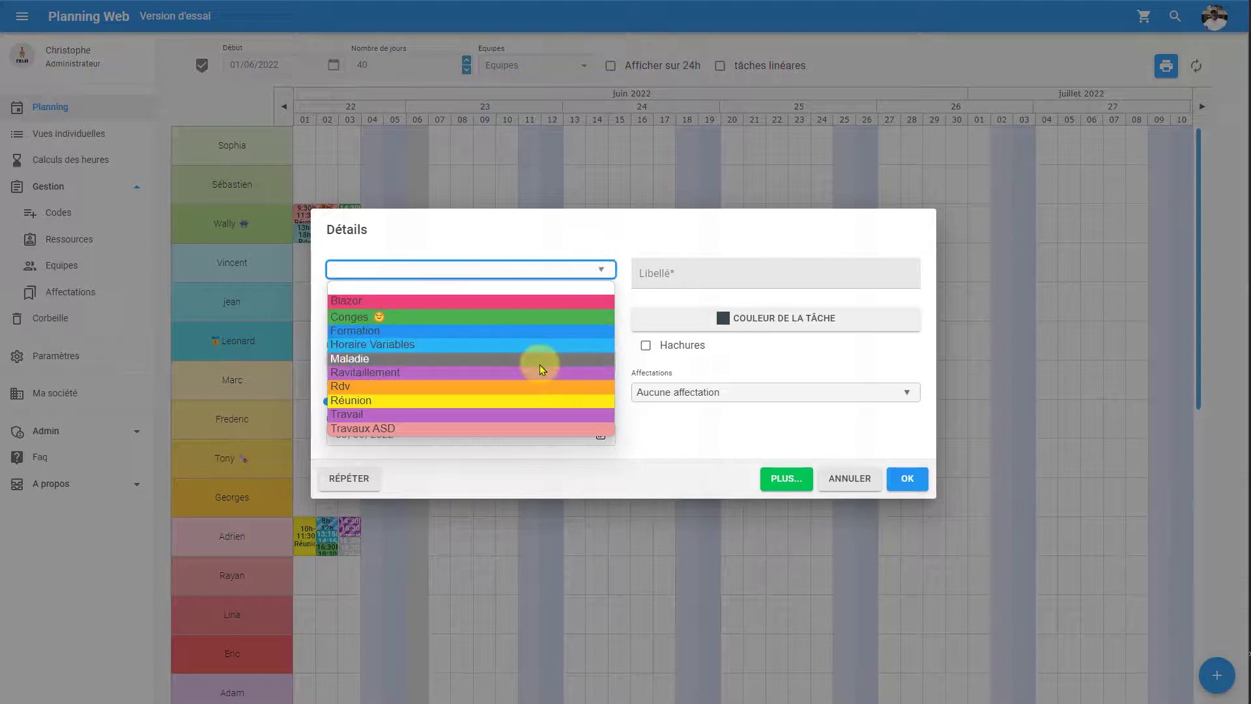
click(536, 387)
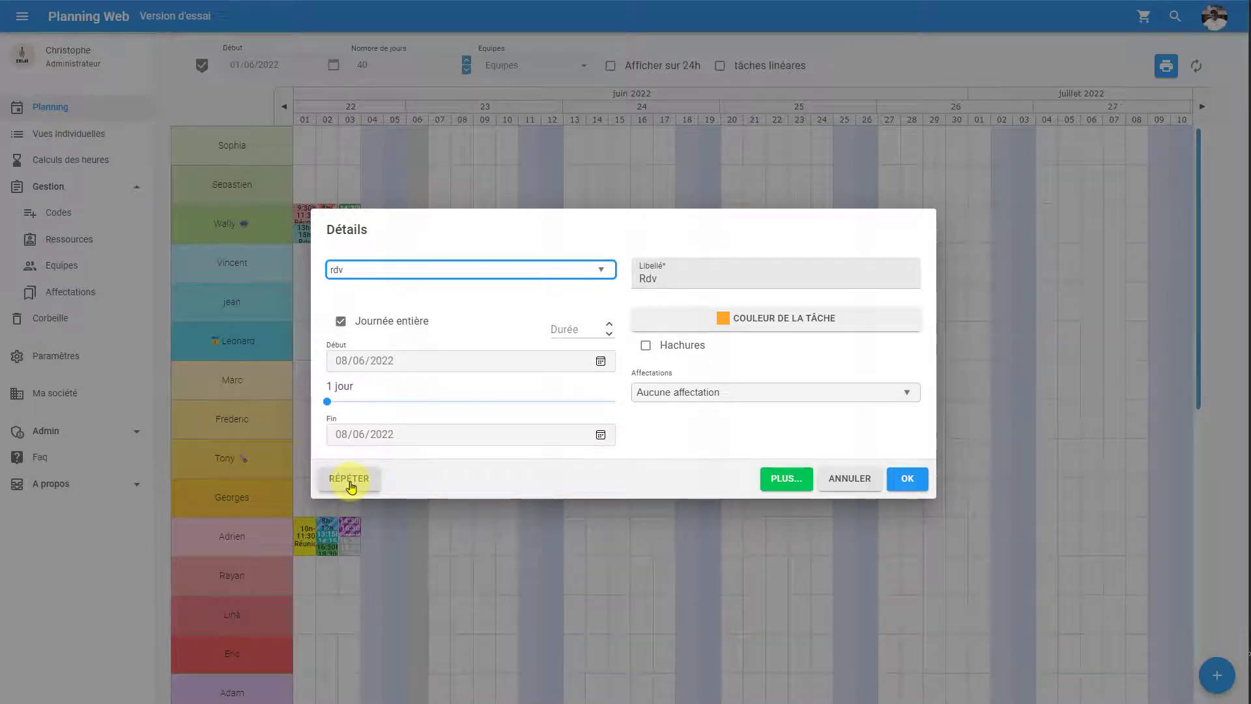
Step: Set up a repetition of the Rdv task every 3 days, ending on 03/07/2022
click(349, 479)
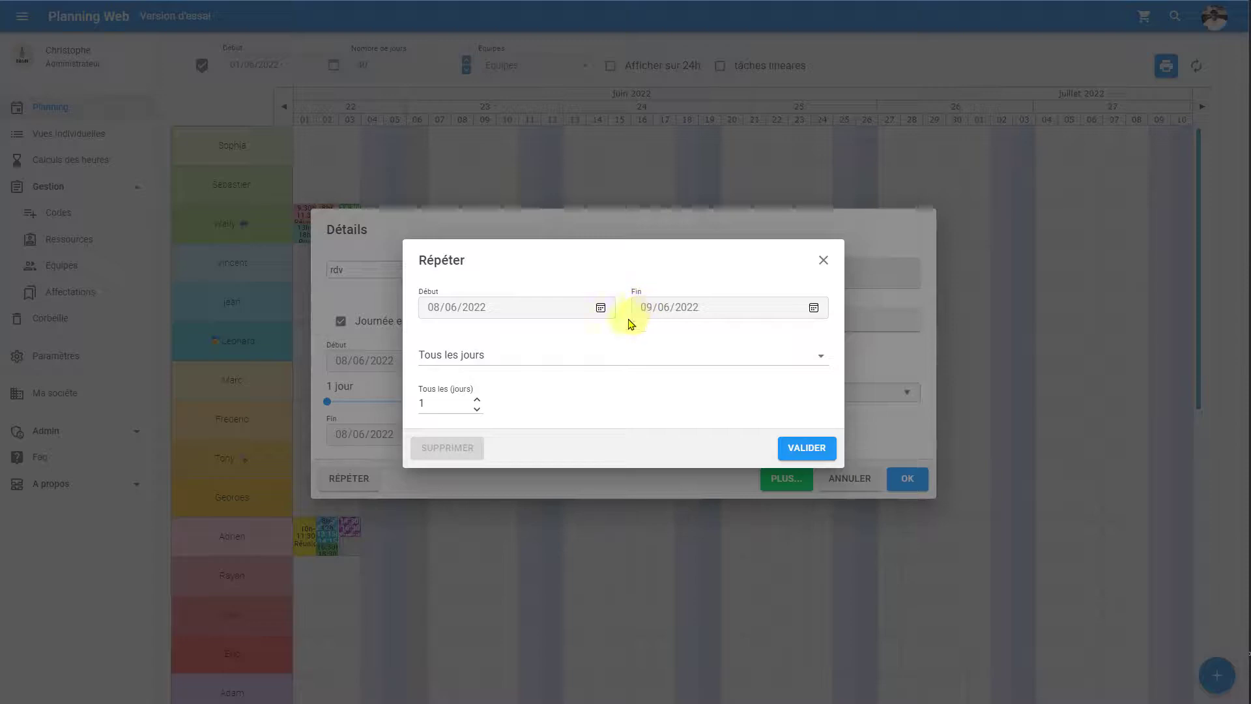
click(815, 309)
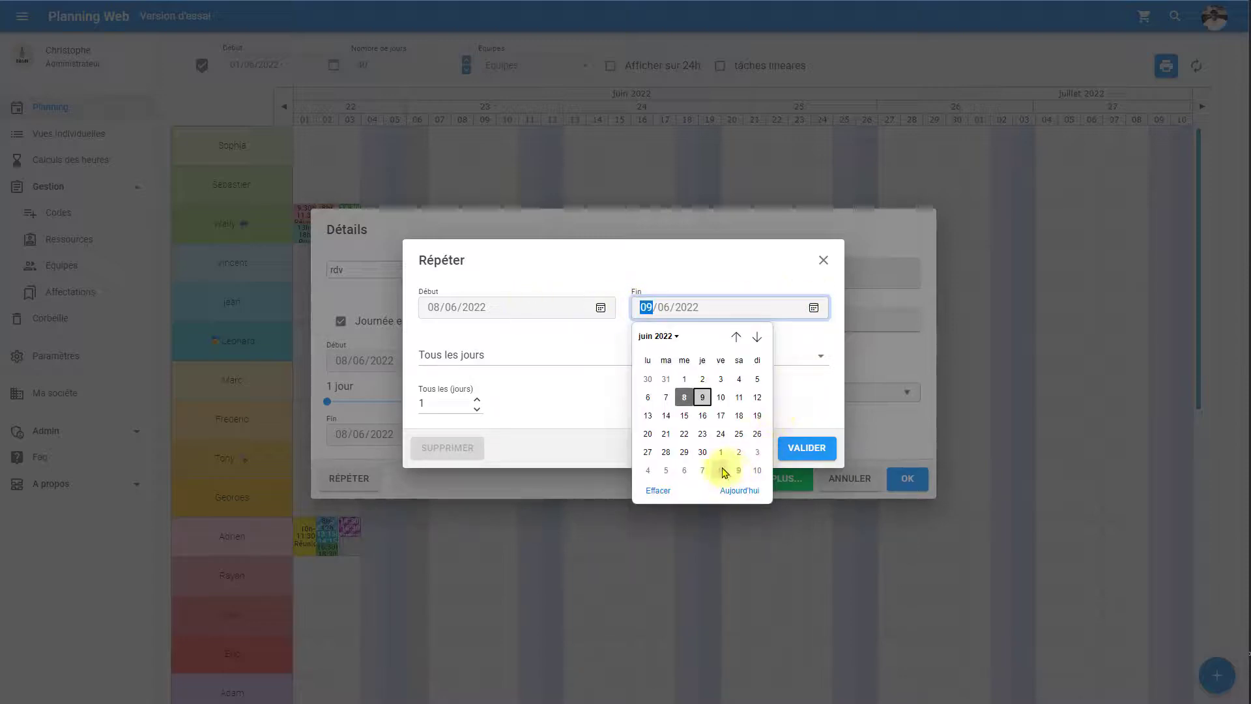
click(757, 452)
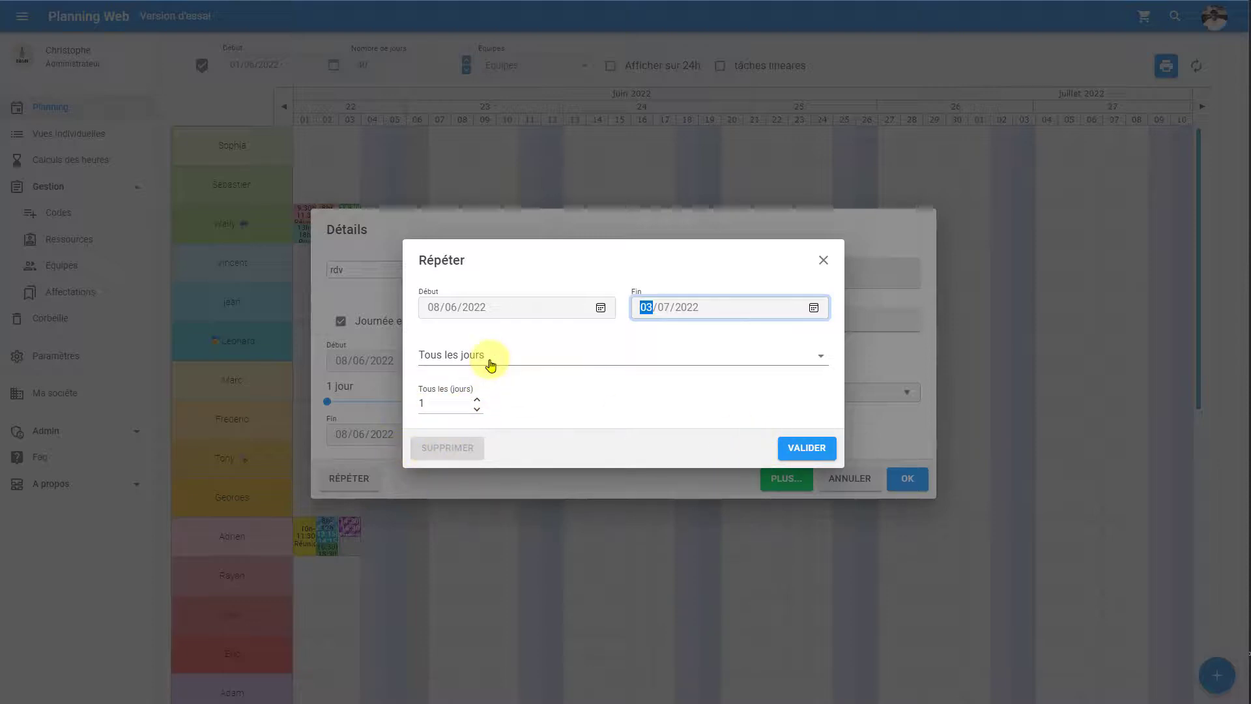
click(477, 399)
click(477, 399)
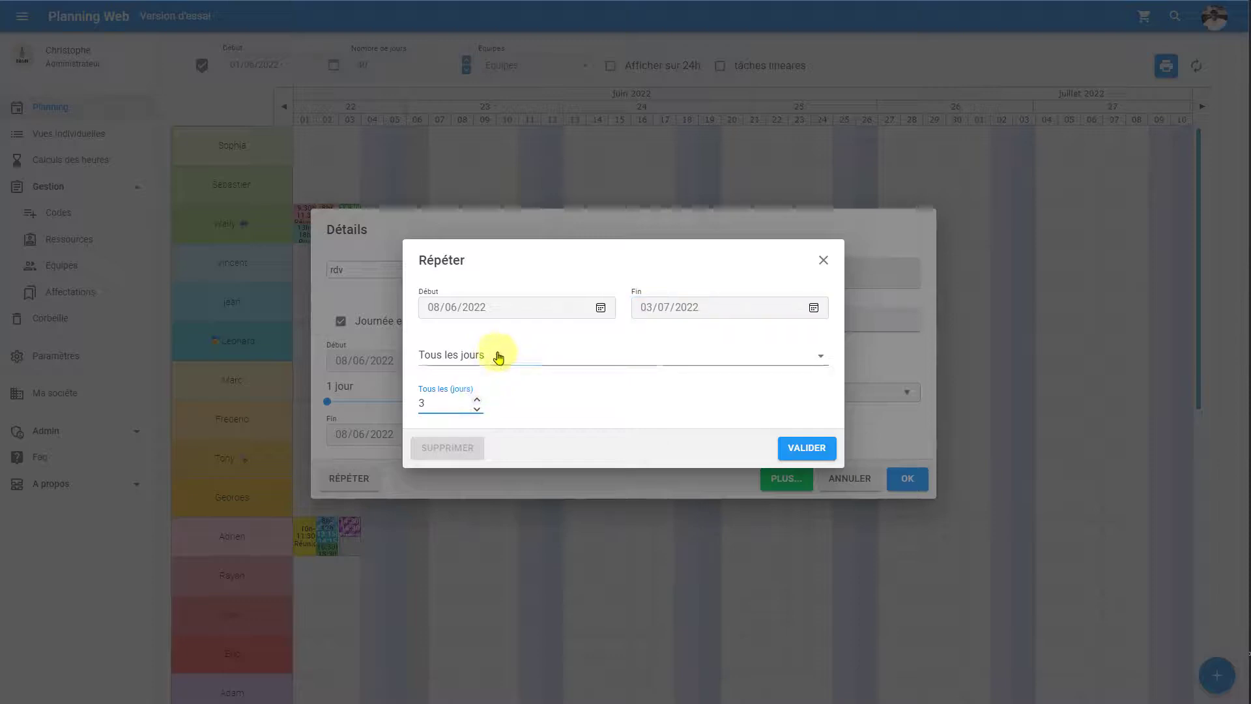
Step: Change the repetition to weekly, every 2 weeks on mercredi only, and save the Rdv task
click(499, 356)
click(497, 389)
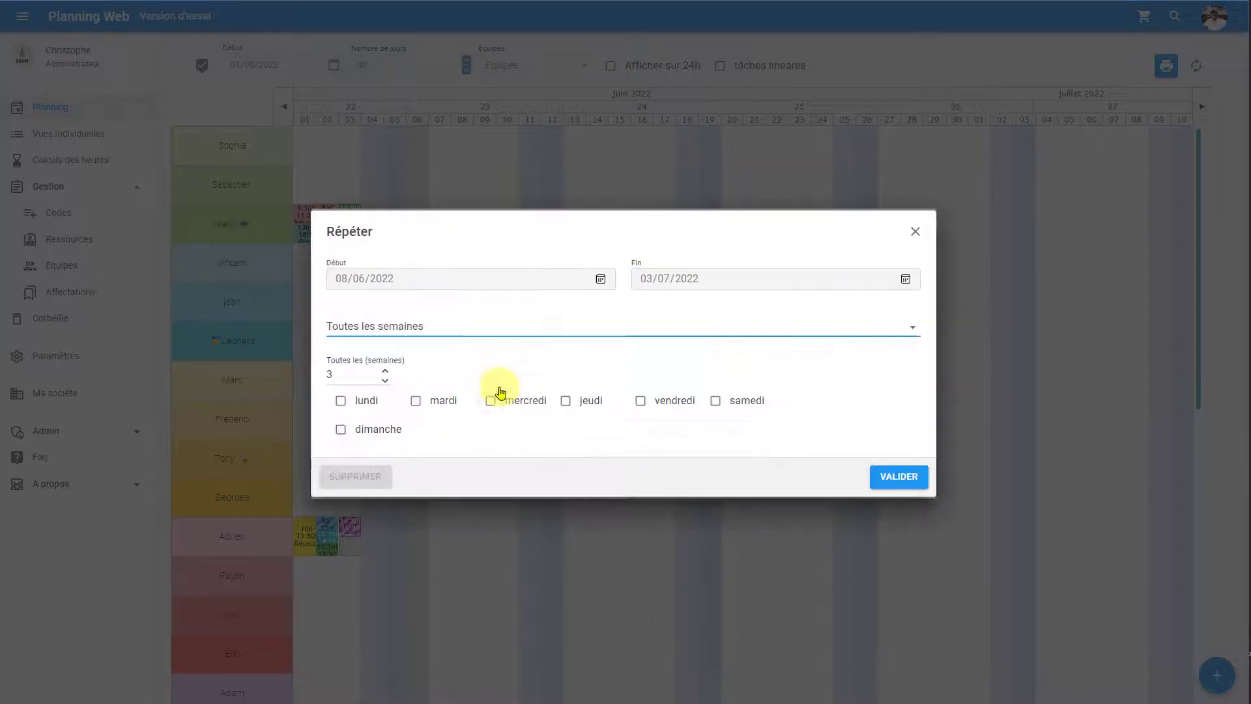
click(385, 380)
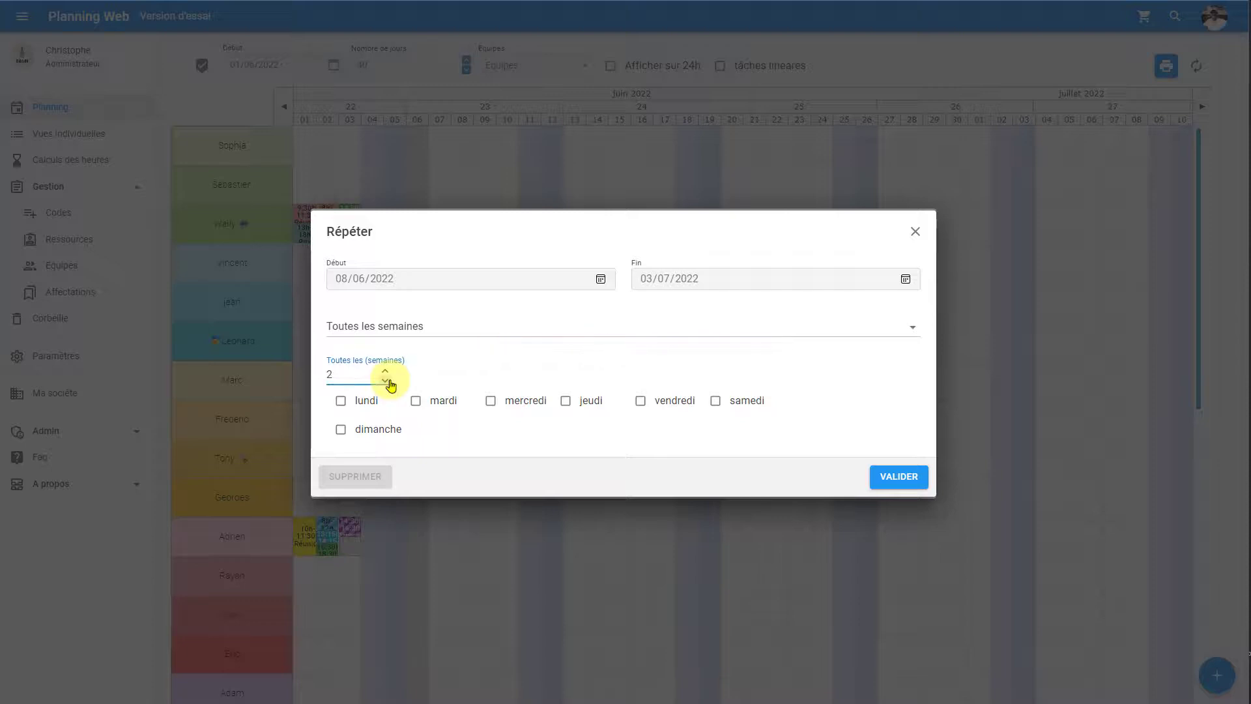
click(386, 372)
click(415, 401)
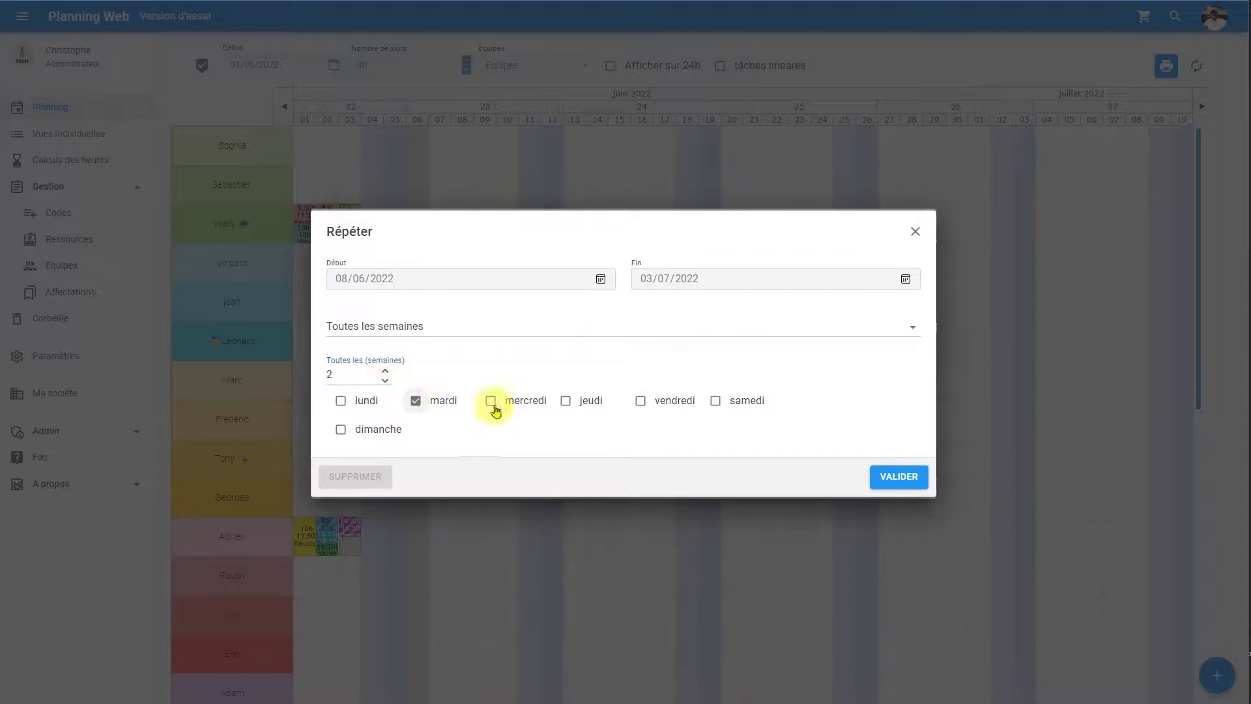
click(491, 400)
click(415, 401)
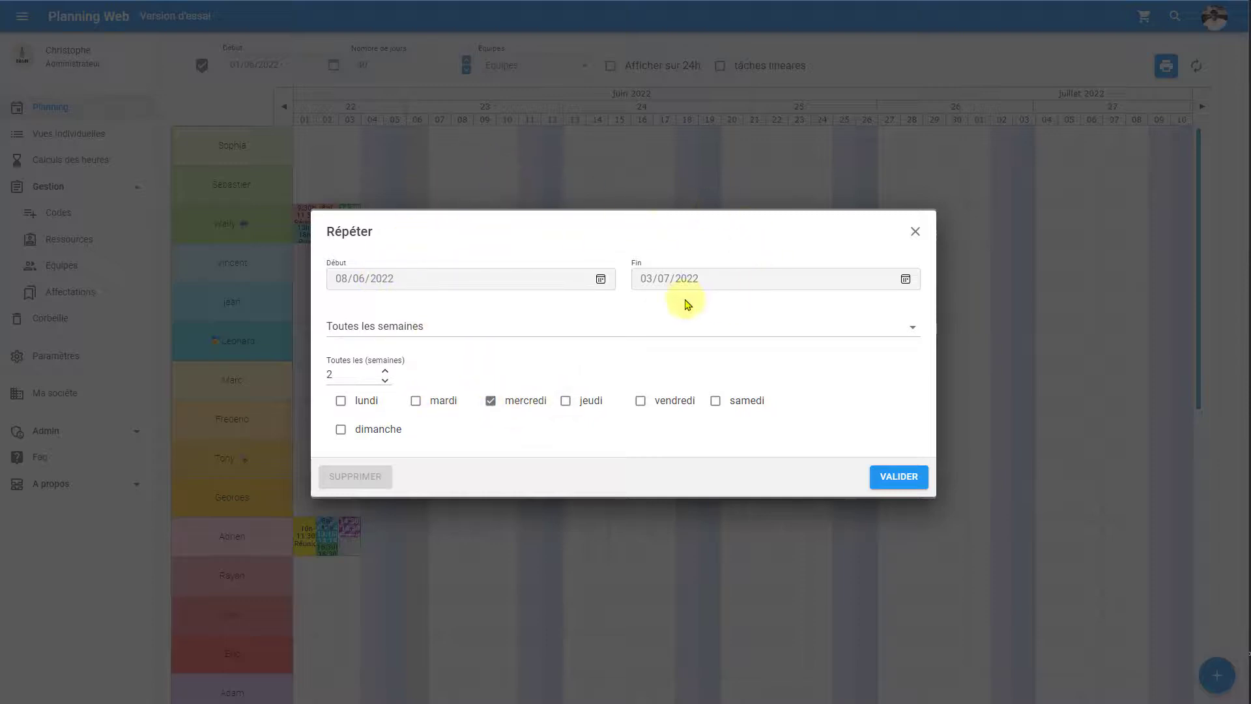
click(917, 479)
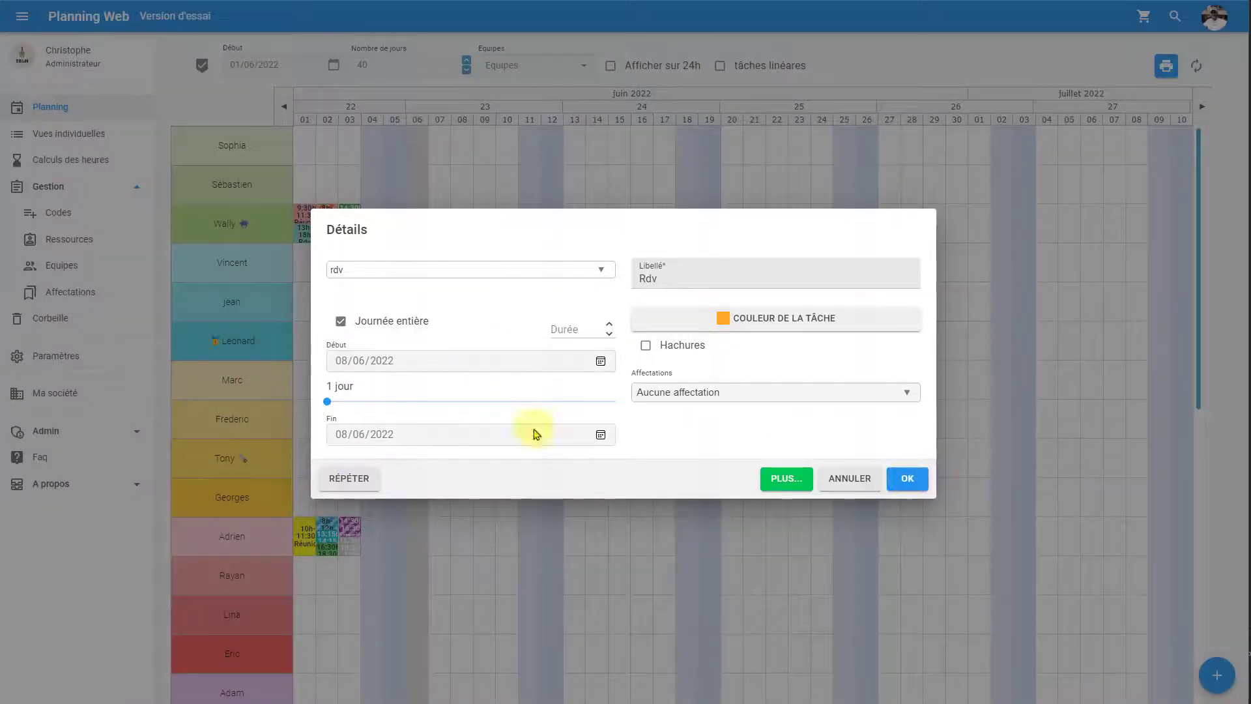
click(909, 478)
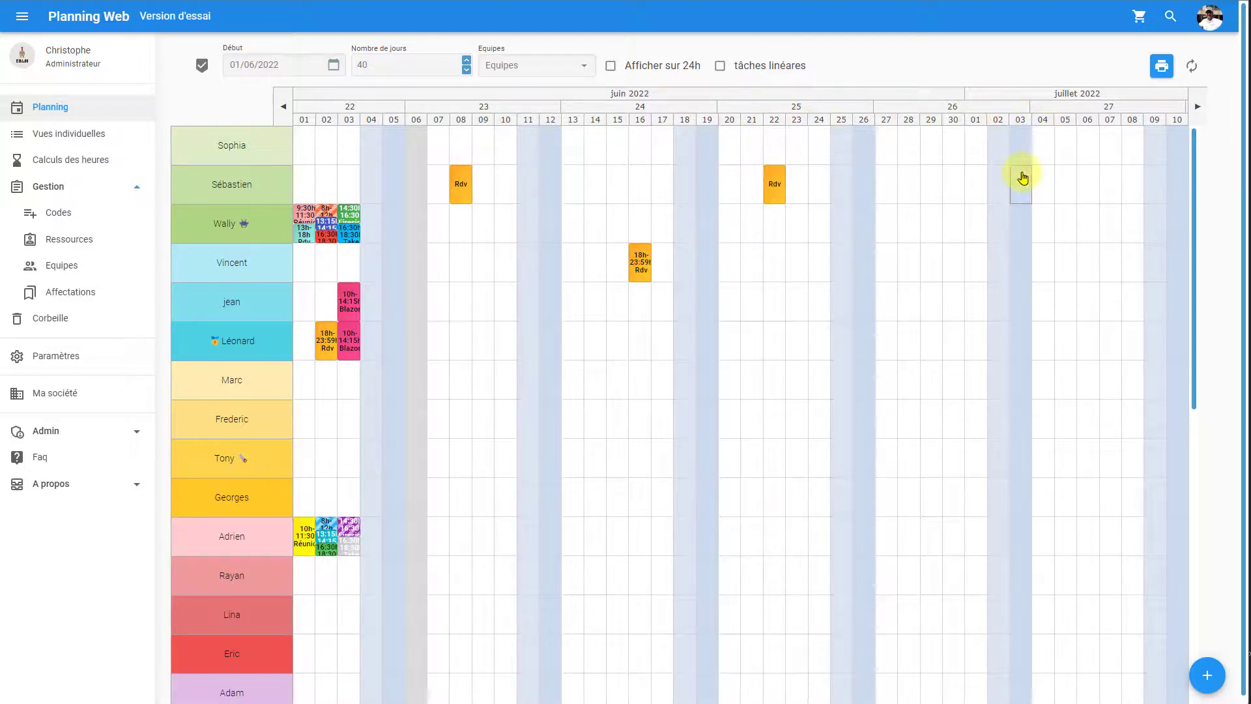
Step: Move the 22 June Rdv occurrence to 17 June in the same row and apply Hachures to it
right_click(775, 180)
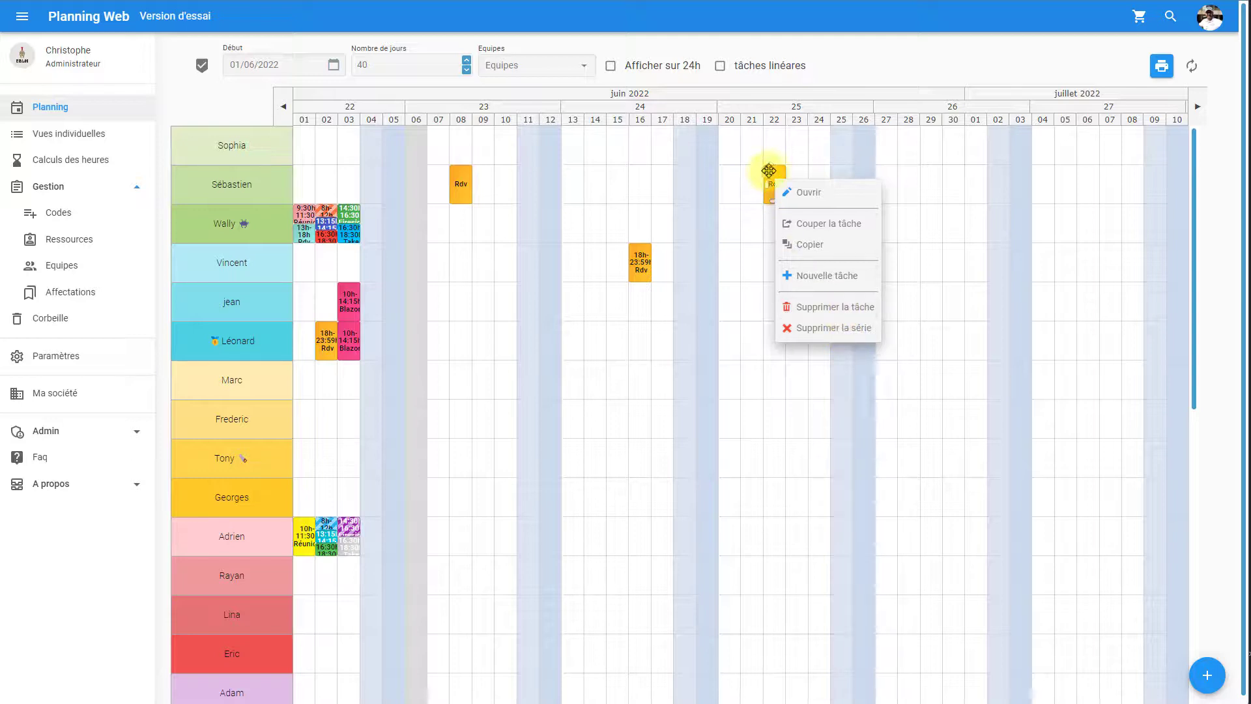
drag(768, 174, 668, 179)
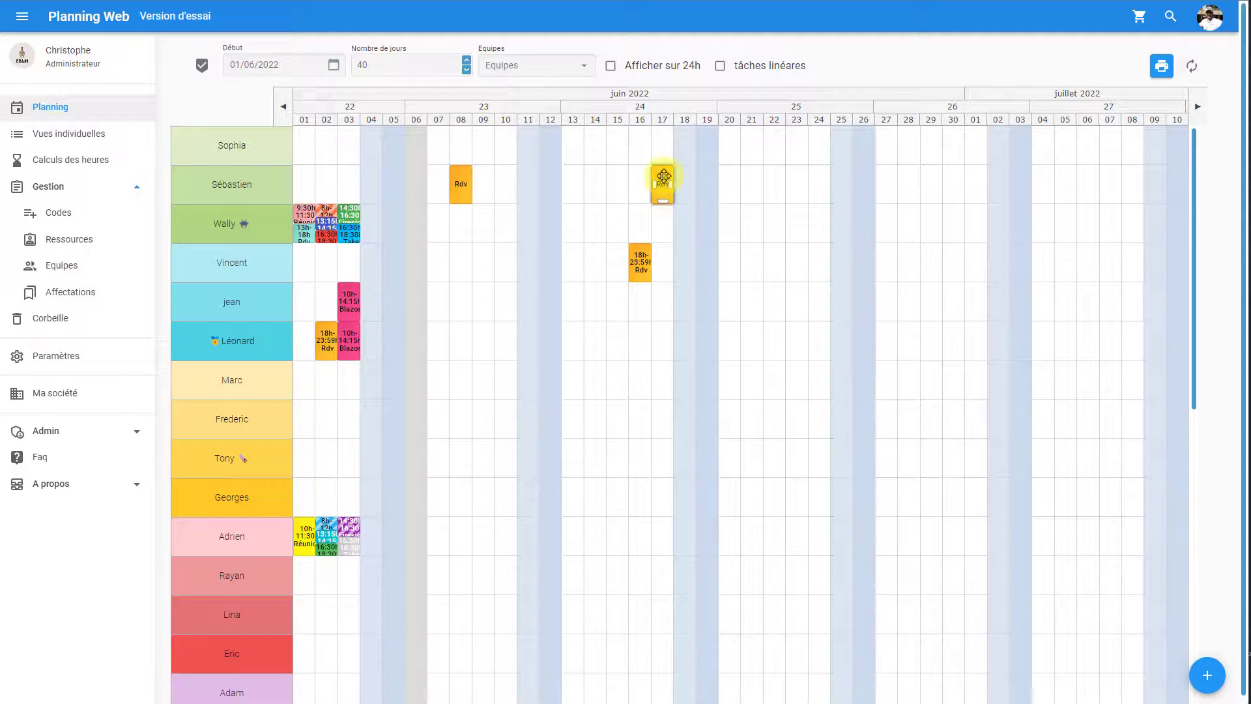
right_click(675, 187)
click(675, 187)
click(670, 347)
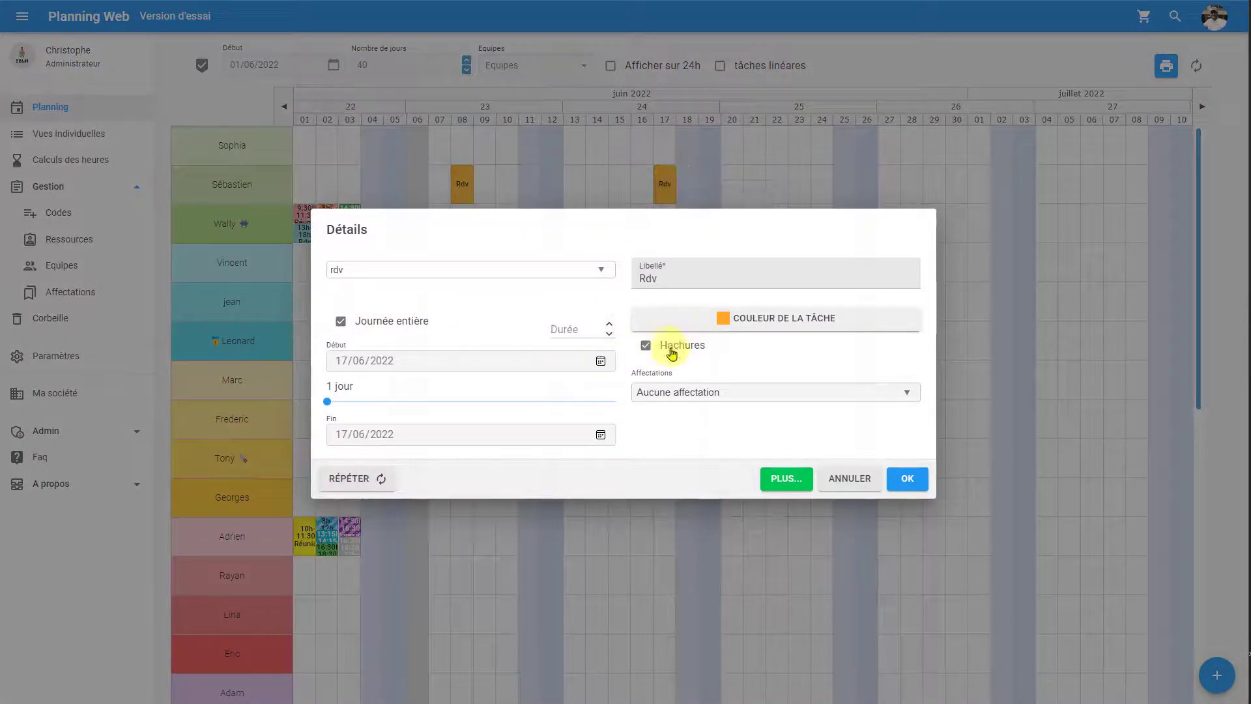
click(906, 479)
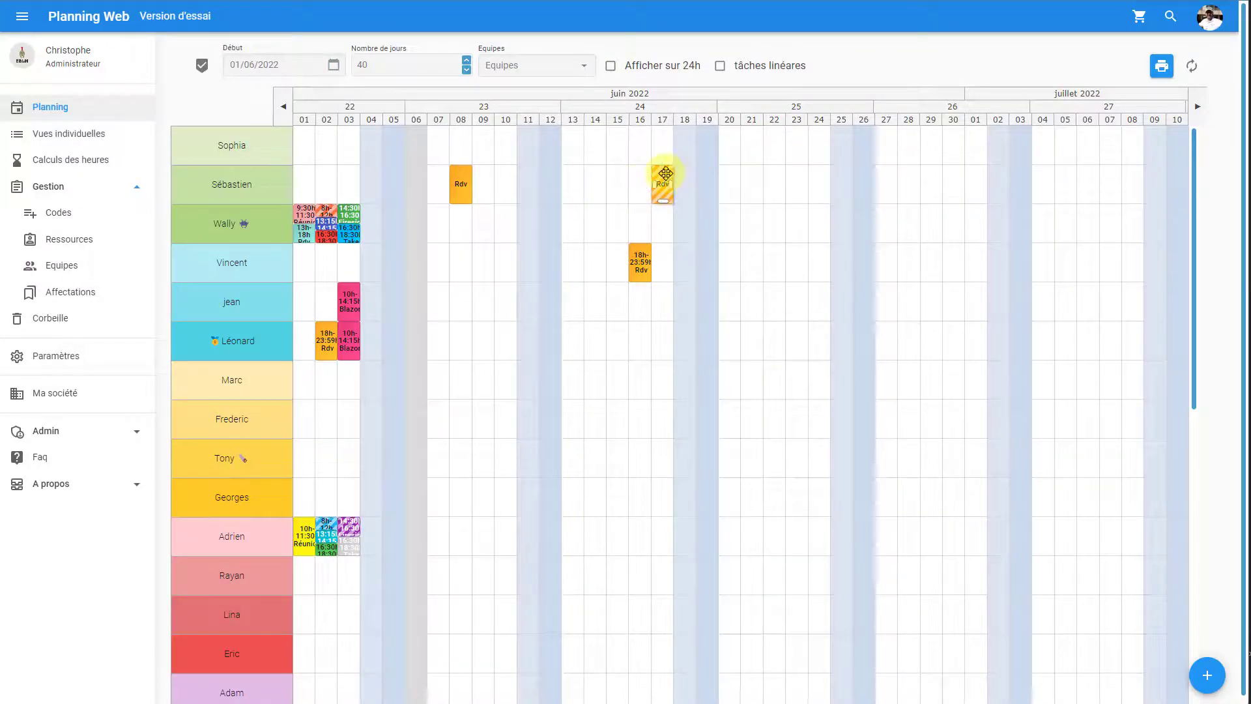
Step: Delete the whole series of recurring Rdv tasks in the second resource's row
right_click(458, 177)
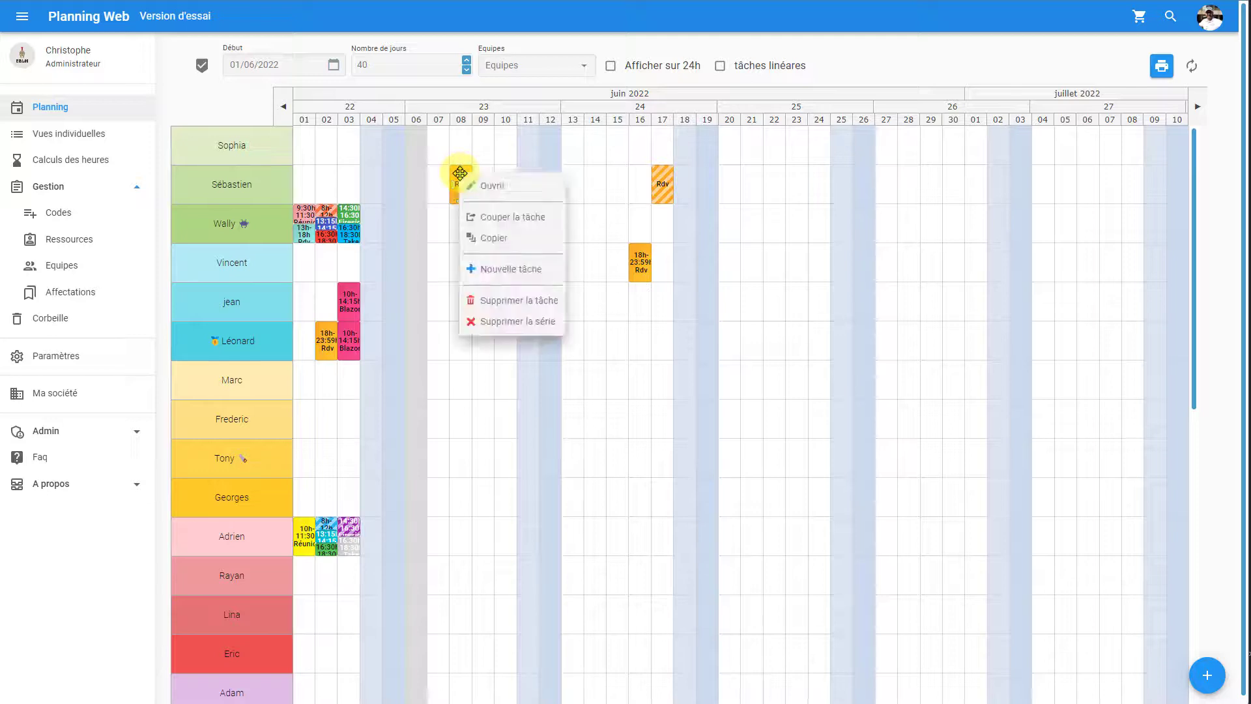
click(516, 319)
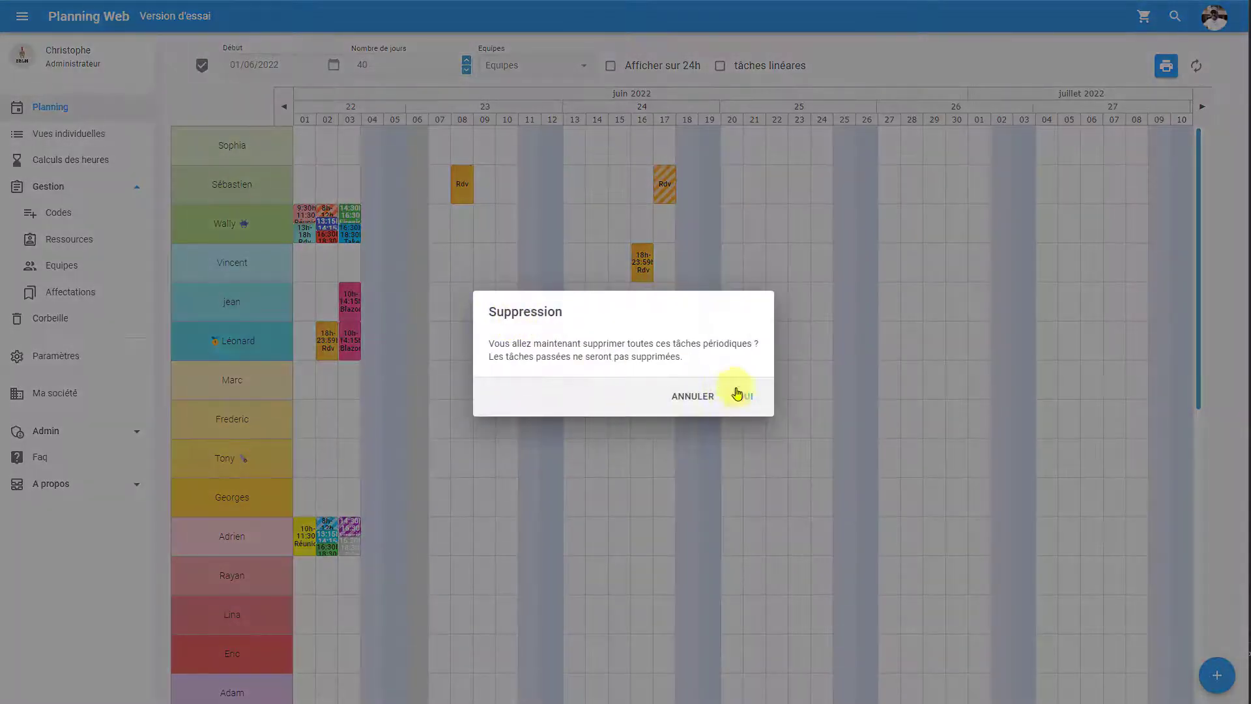
click(746, 400)
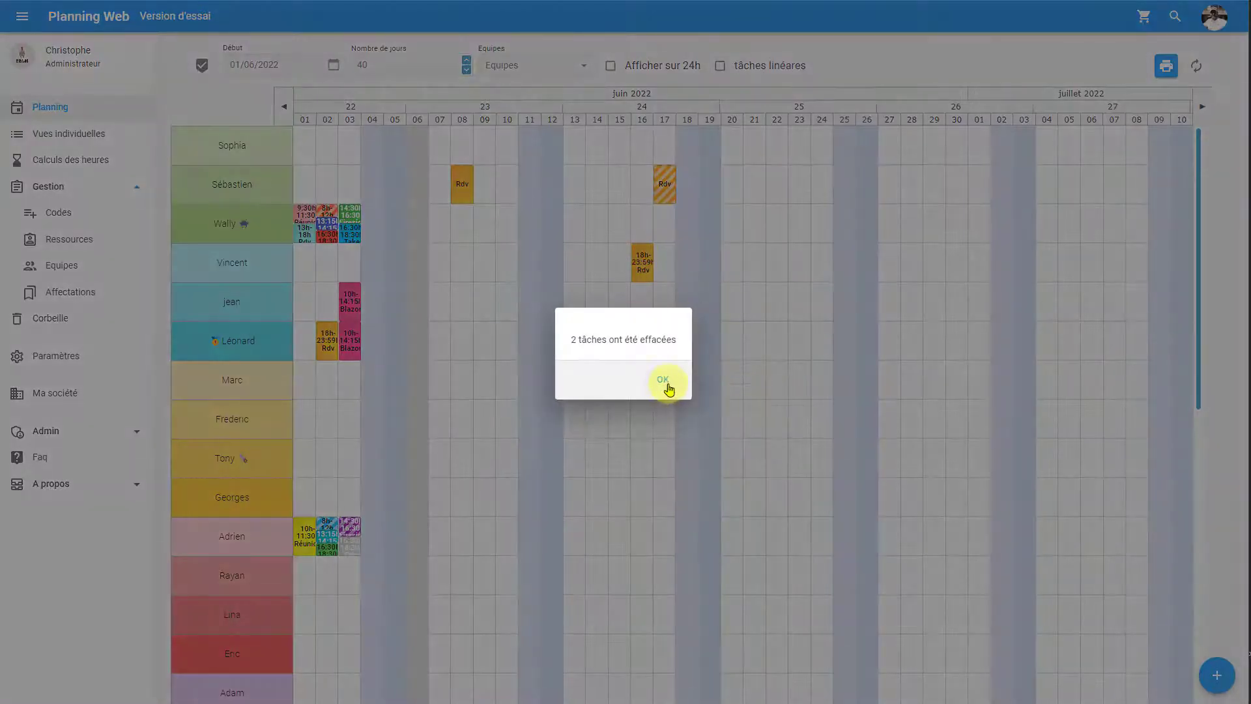
click(667, 384)
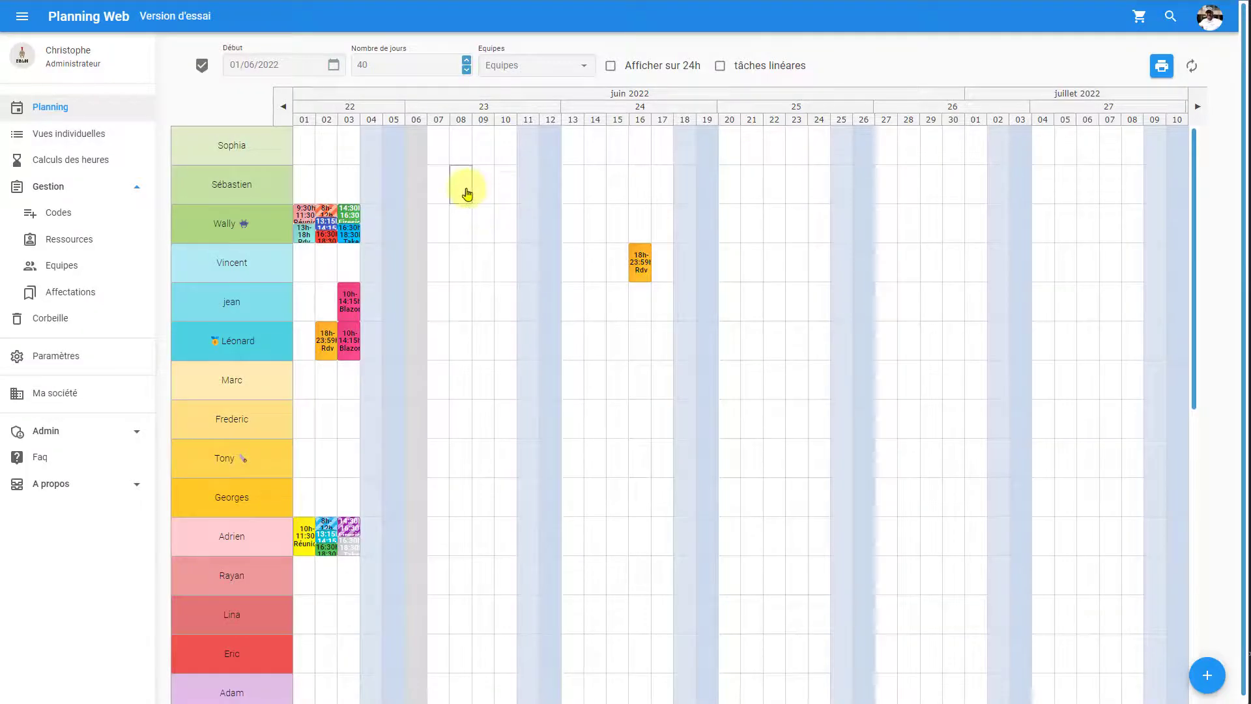
Step: Hide the side navigation and display 100 days in the planning, starting on 01/06/2022
drag(385, 67, 306, 58)
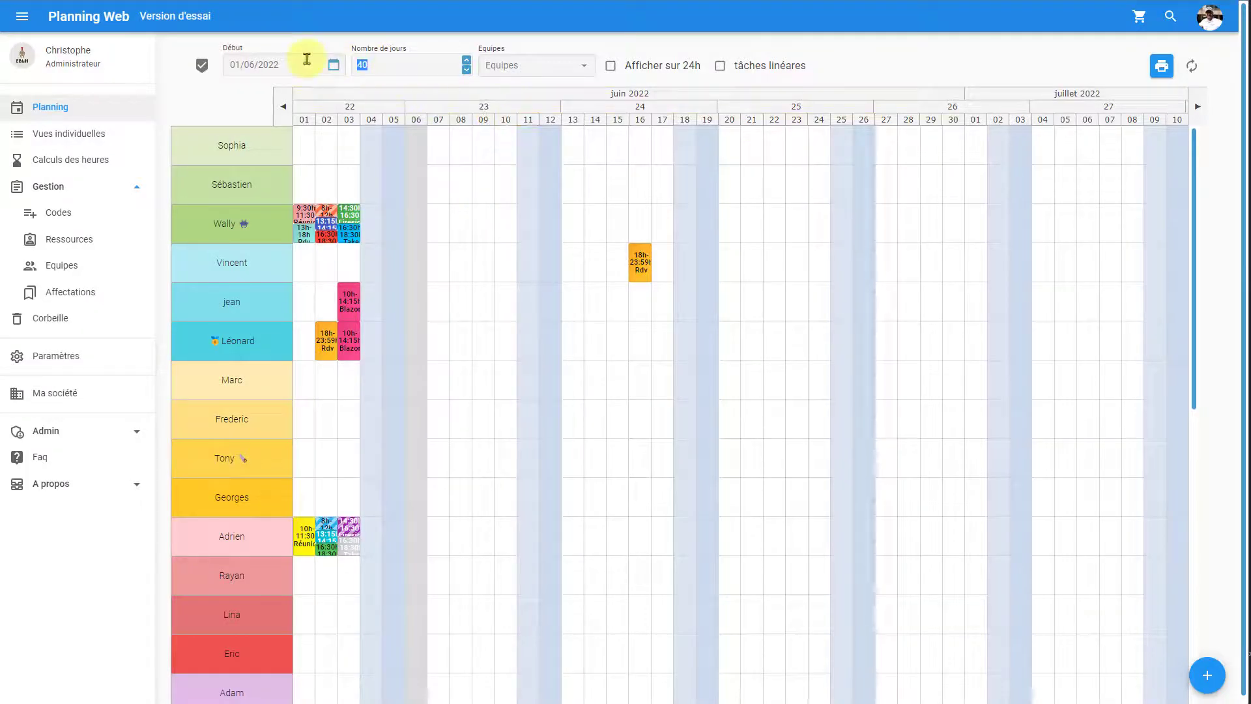
click(22, 15)
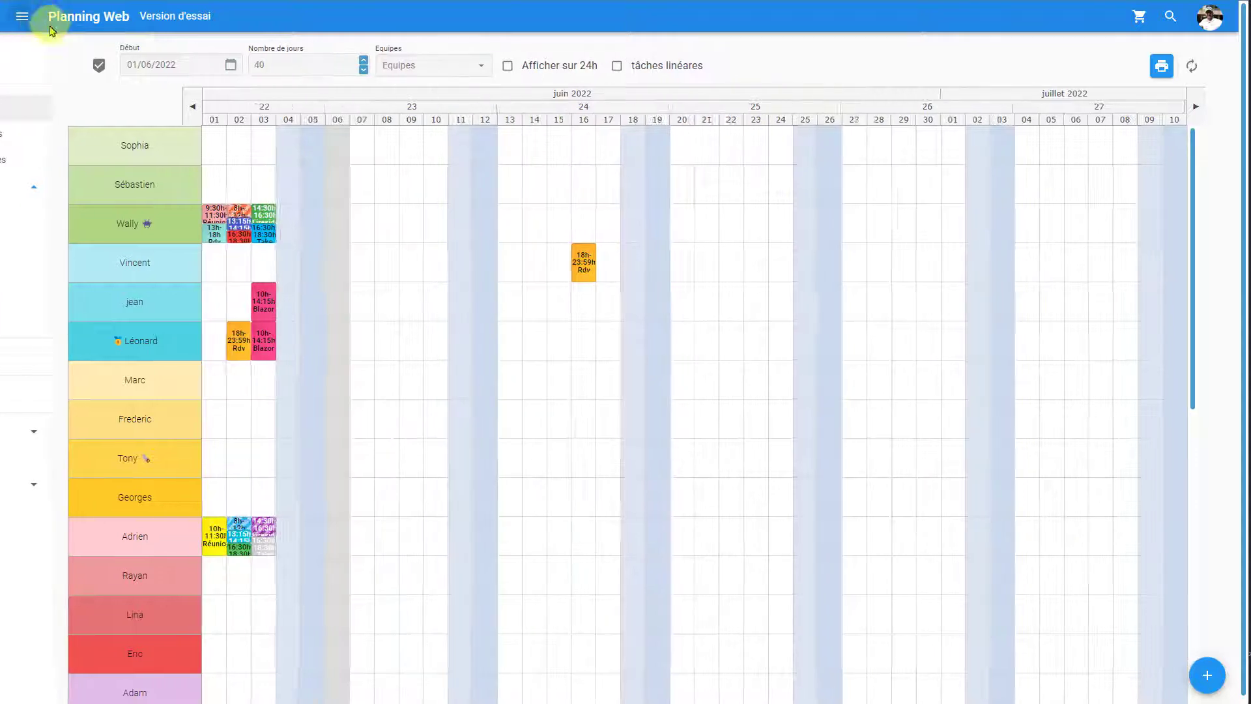
drag(208, 65, 152, 72)
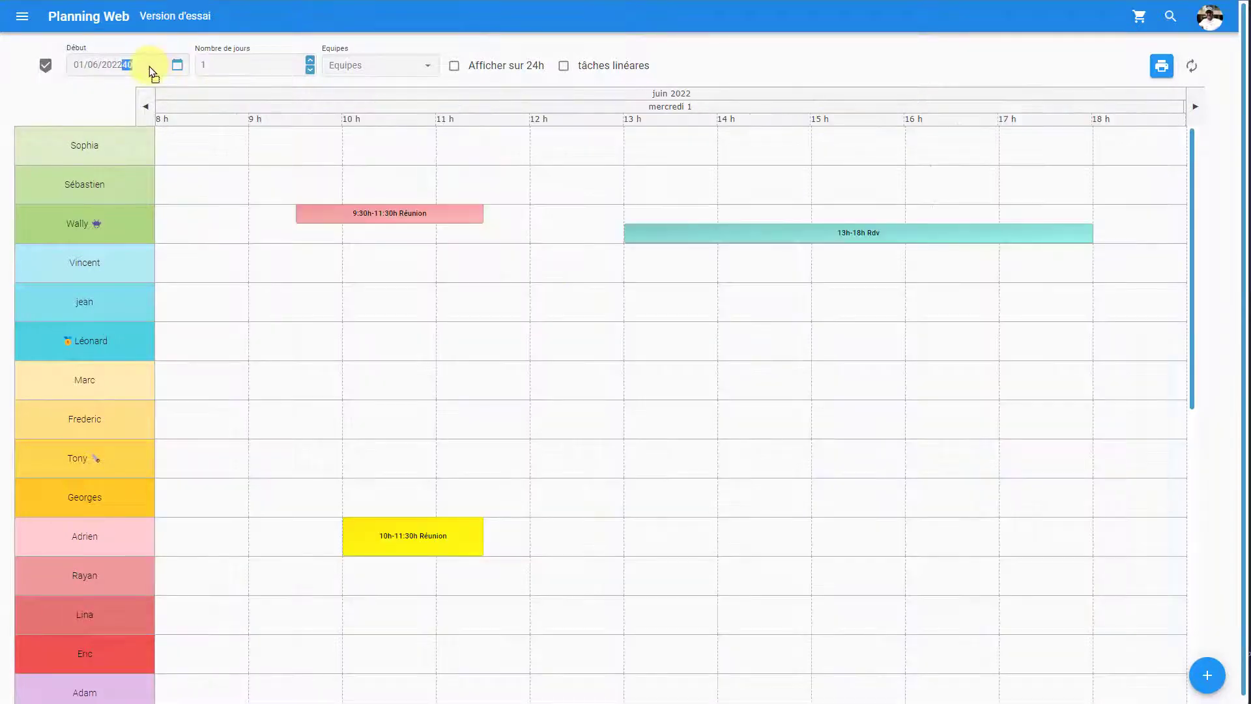
click(486, 104)
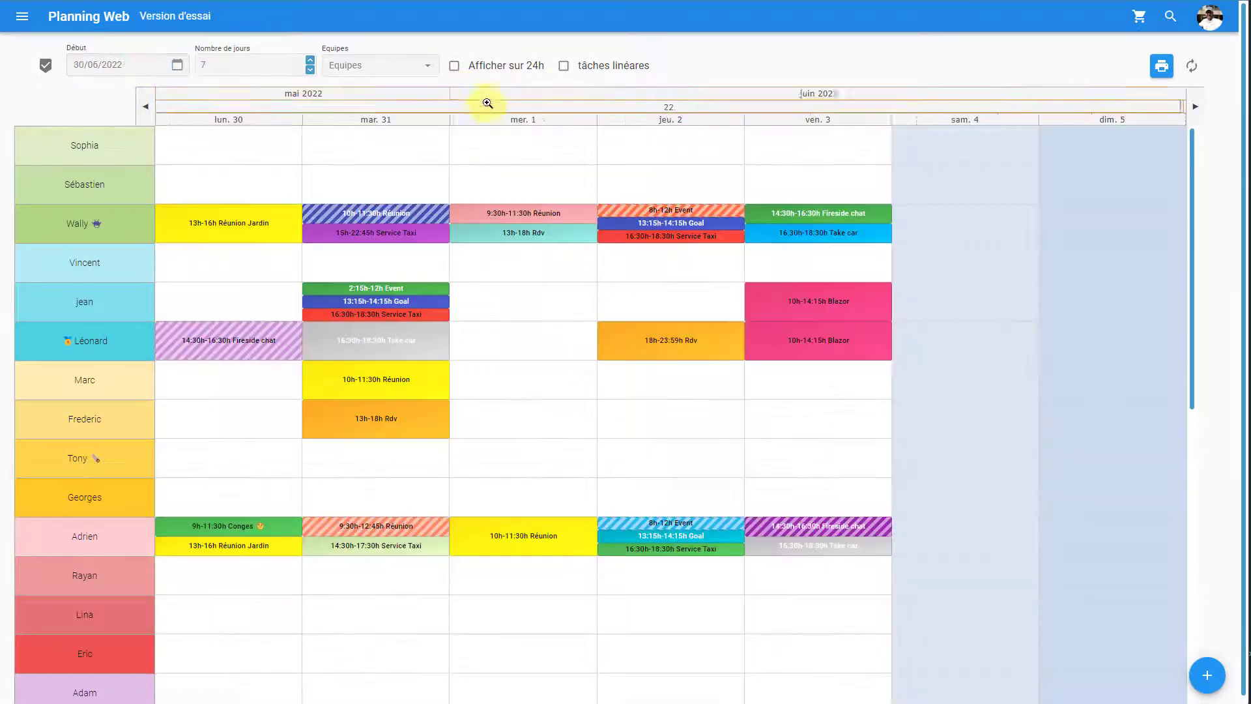
click(482, 97)
drag(224, 69, 144, 62)
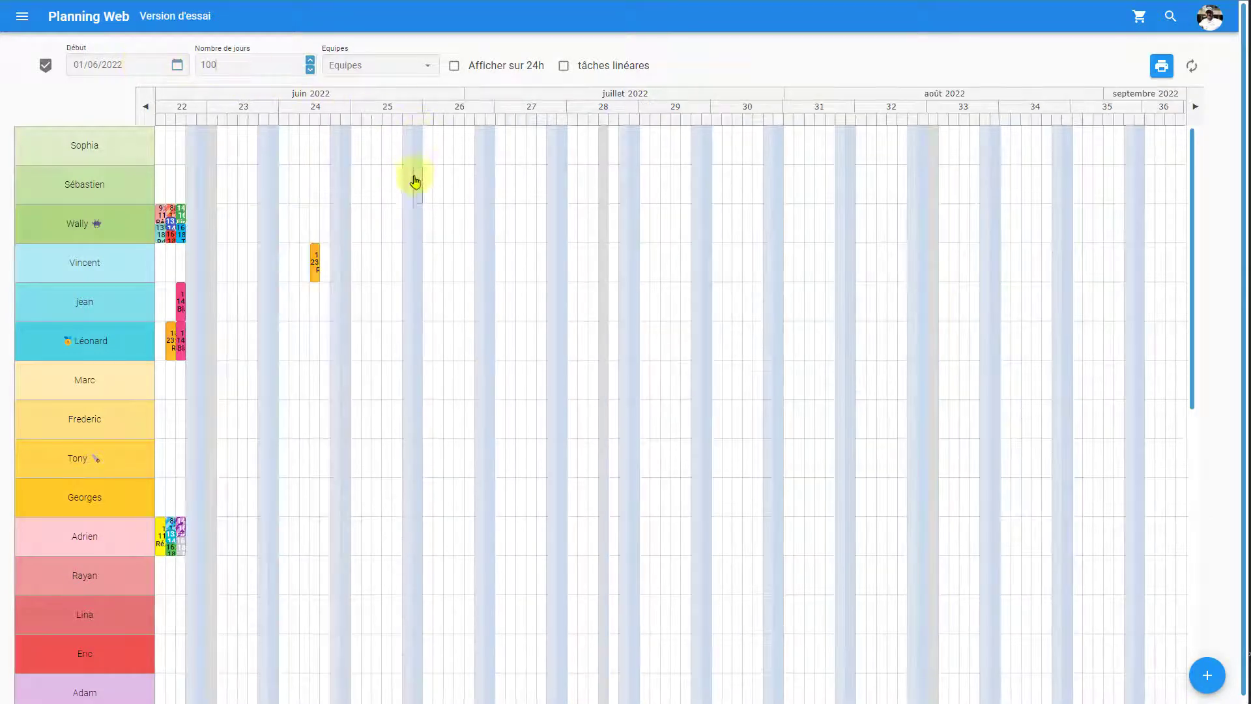
Step: Start a full-day Réunion task on 08/06/2022 for the second resource
right_click(238, 189)
click(289, 199)
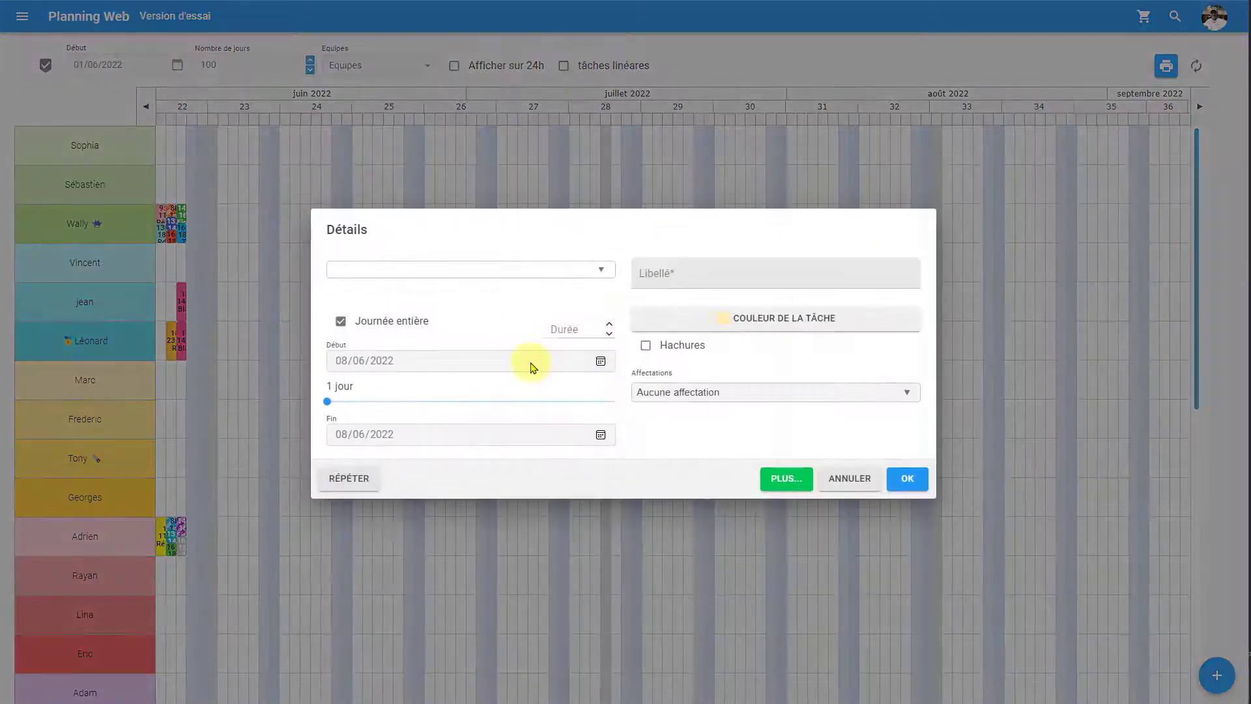
click(598, 270)
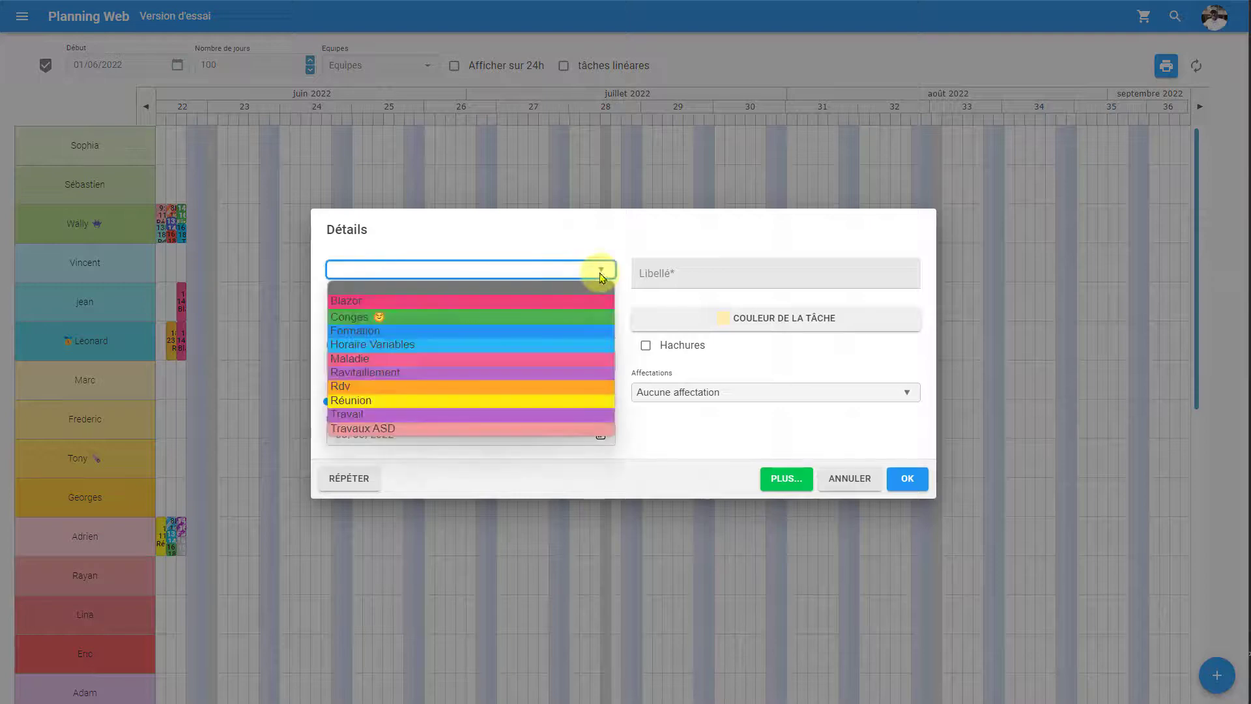
click(360, 408)
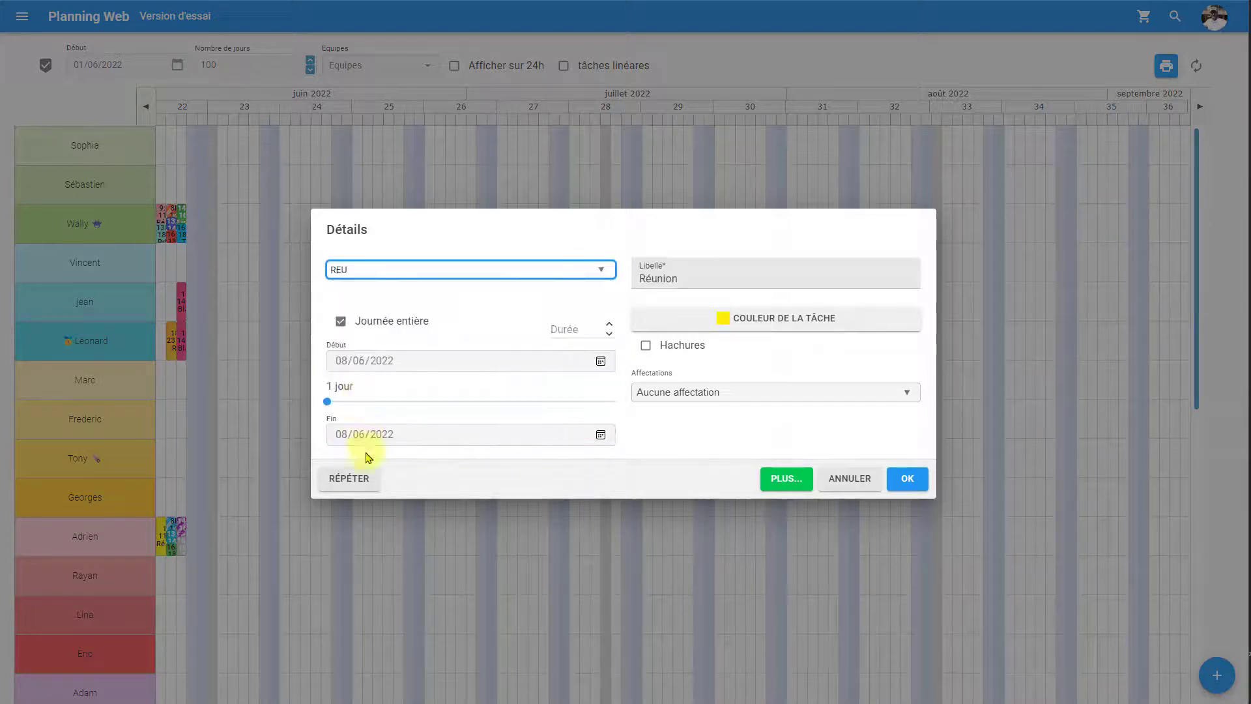
Step: Set the Réunion task's repetition frequency to Tous les mois
click(355, 479)
click(503, 355)
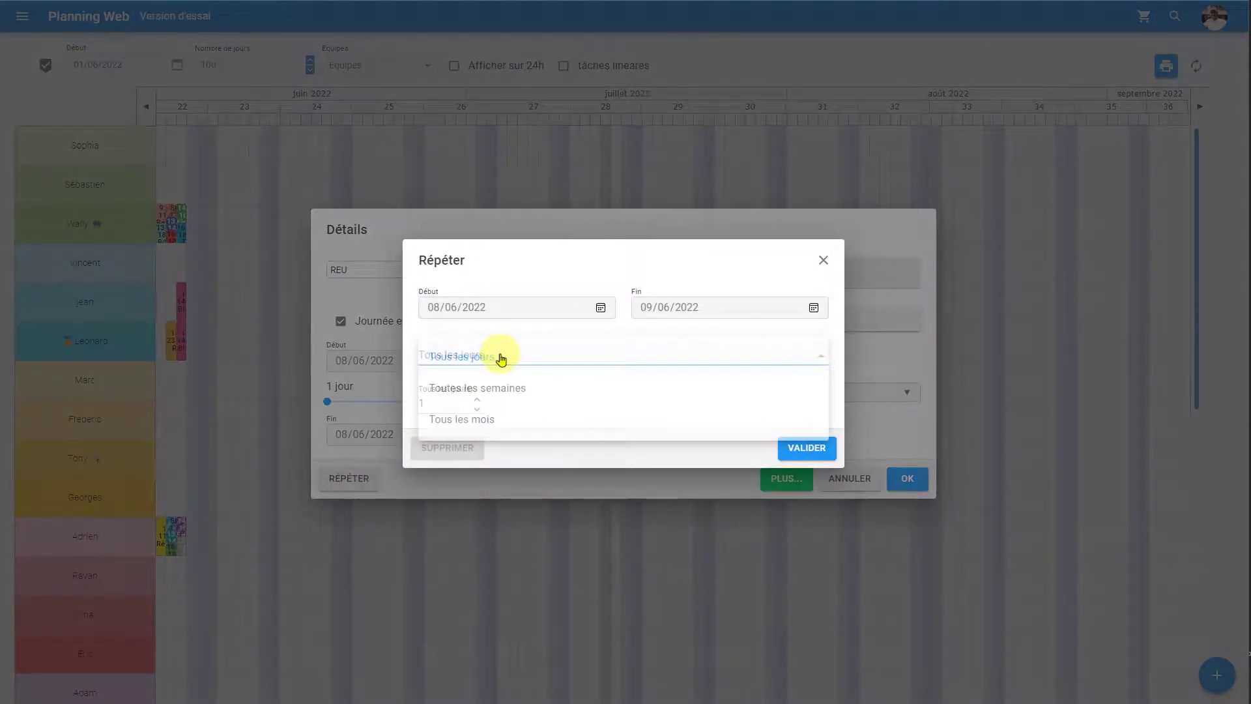
click(492, 424)
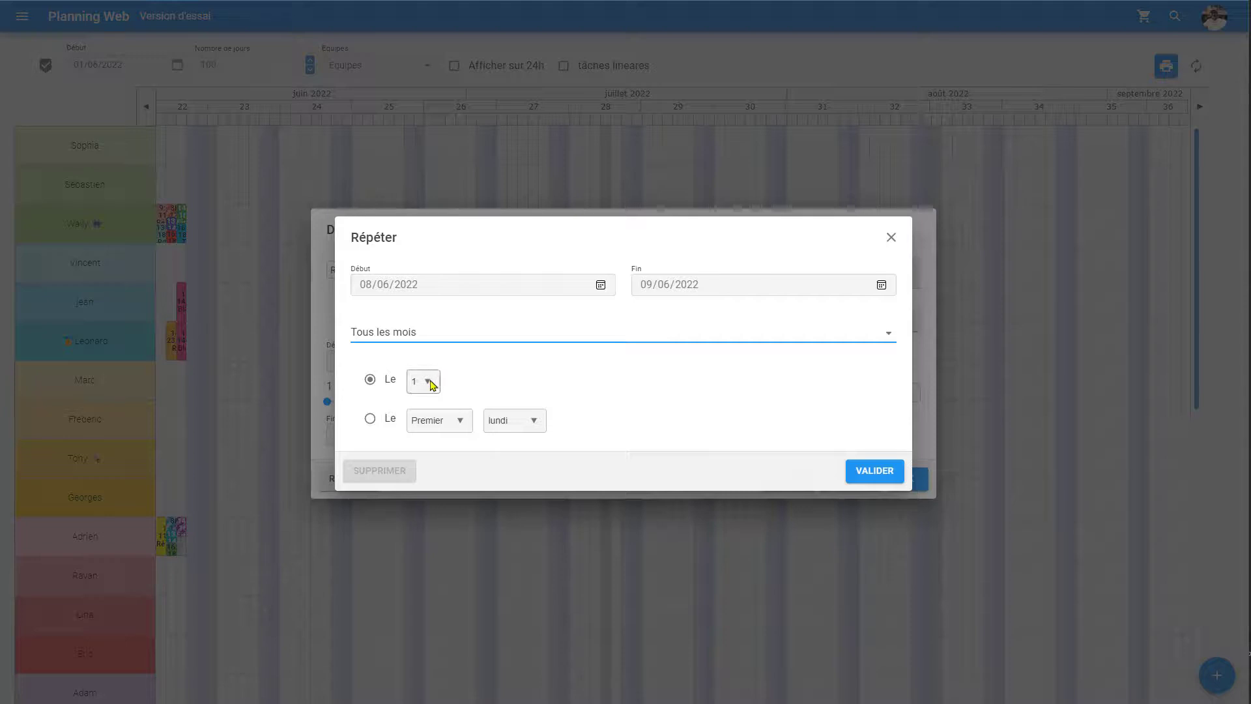
Step: Set the Réunion task's repetition to end on 01/09/2022 with the frequency Tous les mois
click(814, 307)
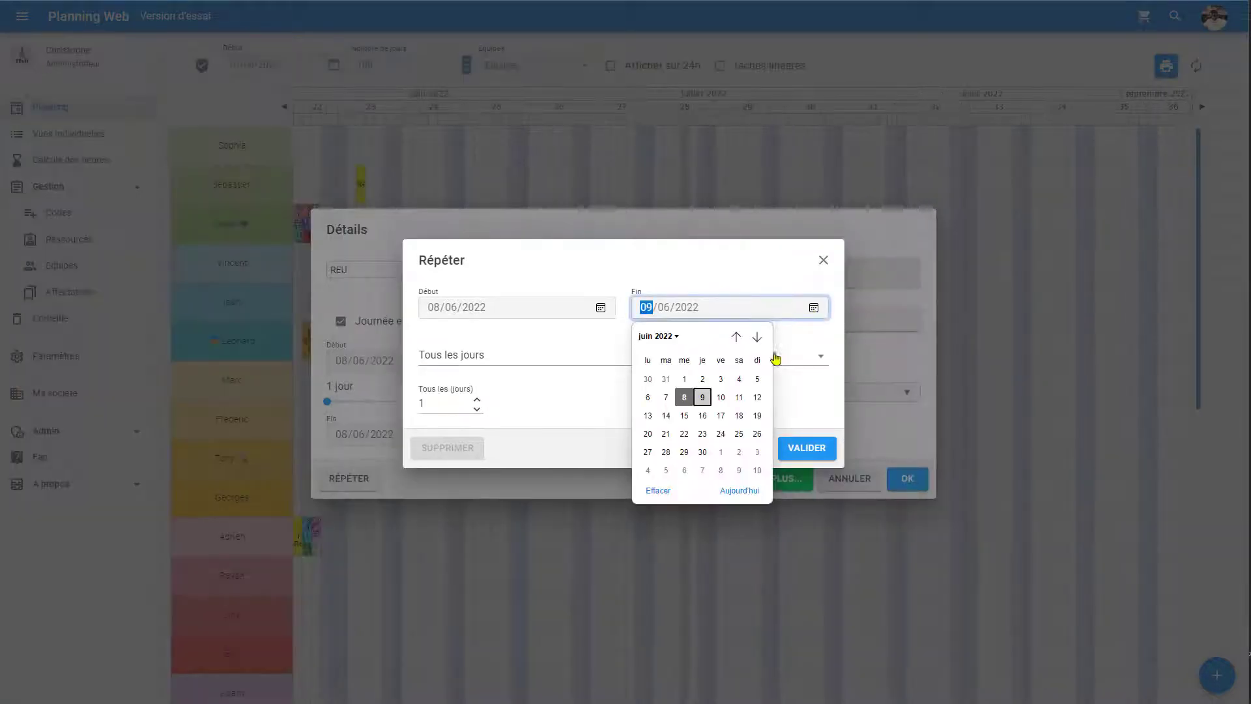
click(757, 337)
click(756, 336)
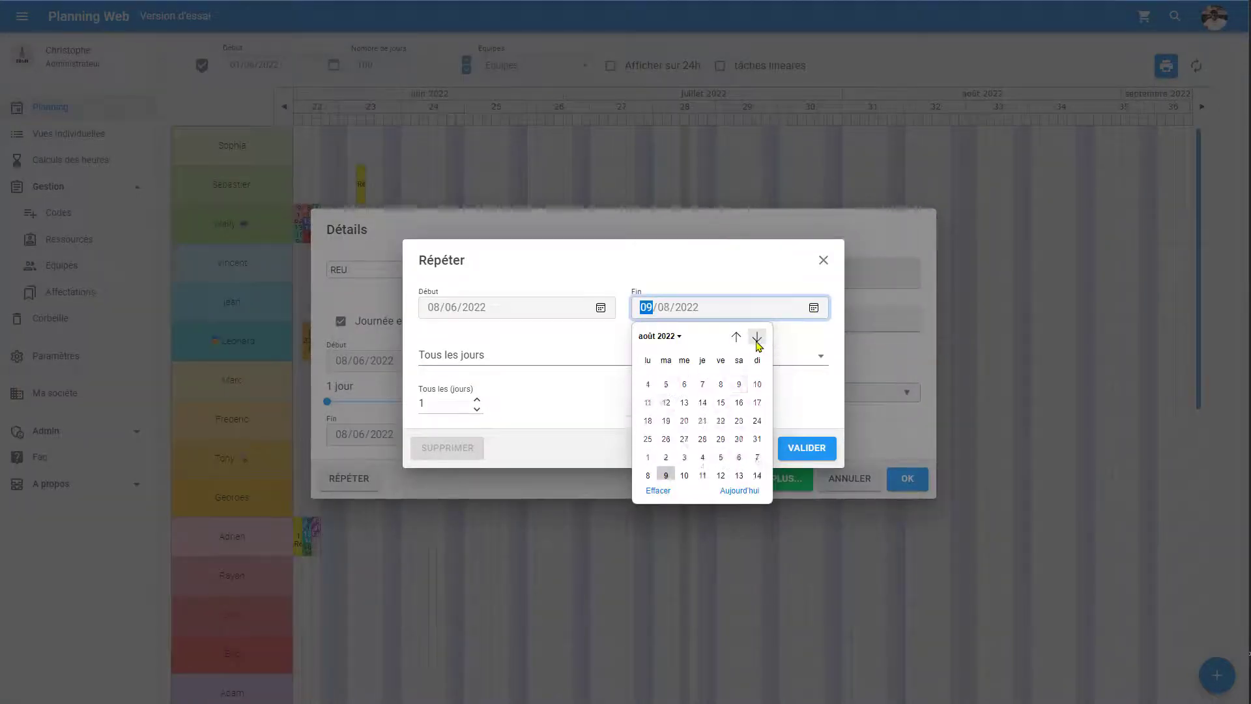
click(756, 336)
click(702, 459)
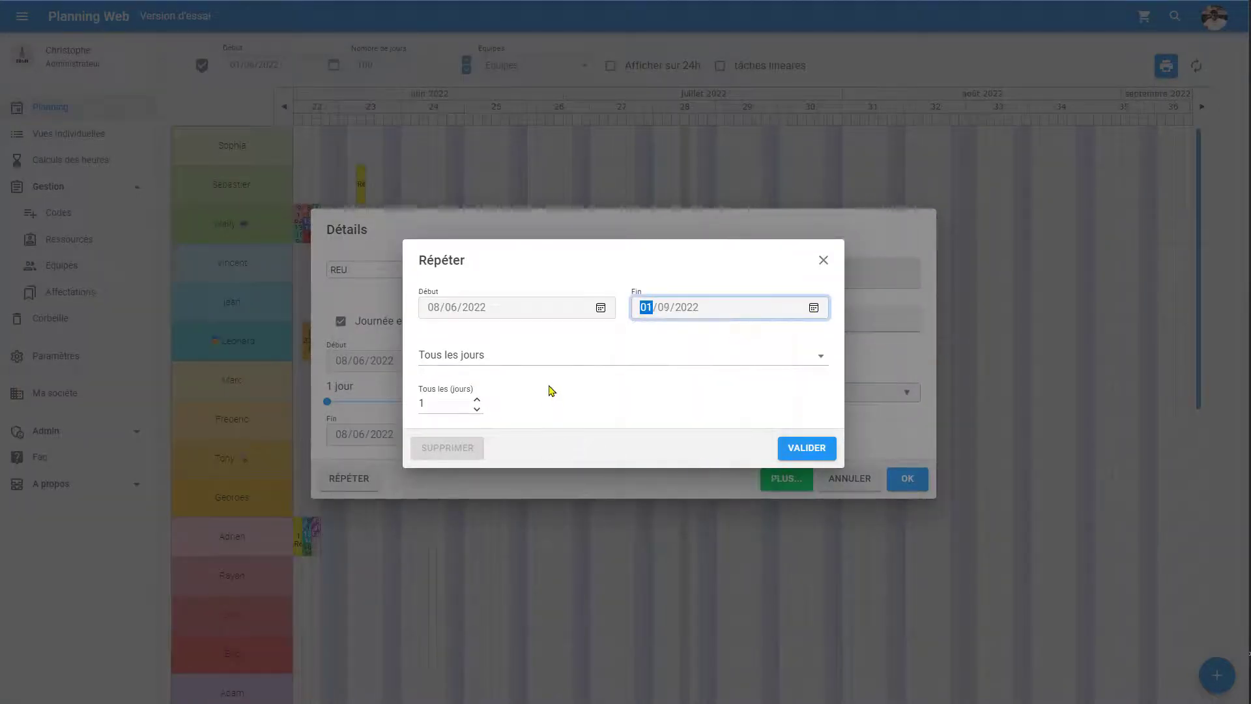
click(548, 356)
click(503, 420)
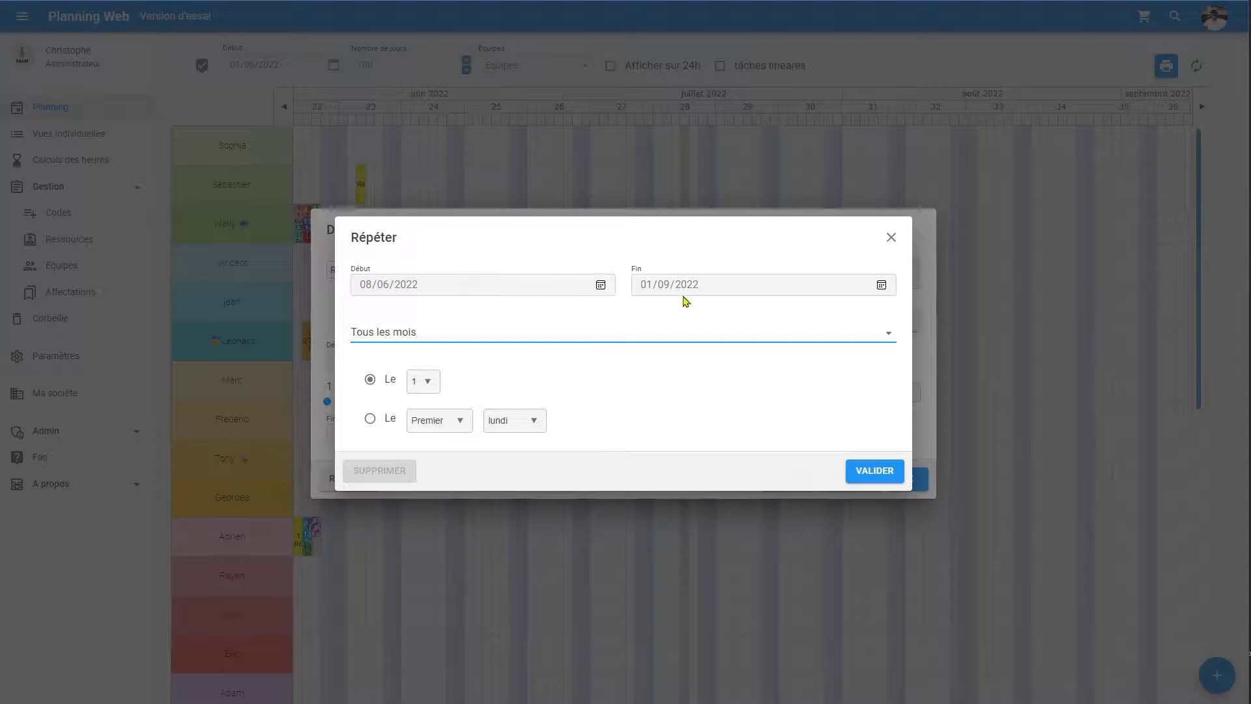
Step: Set the monthly repetition to fall on day 31 of each month
click(427, 387)
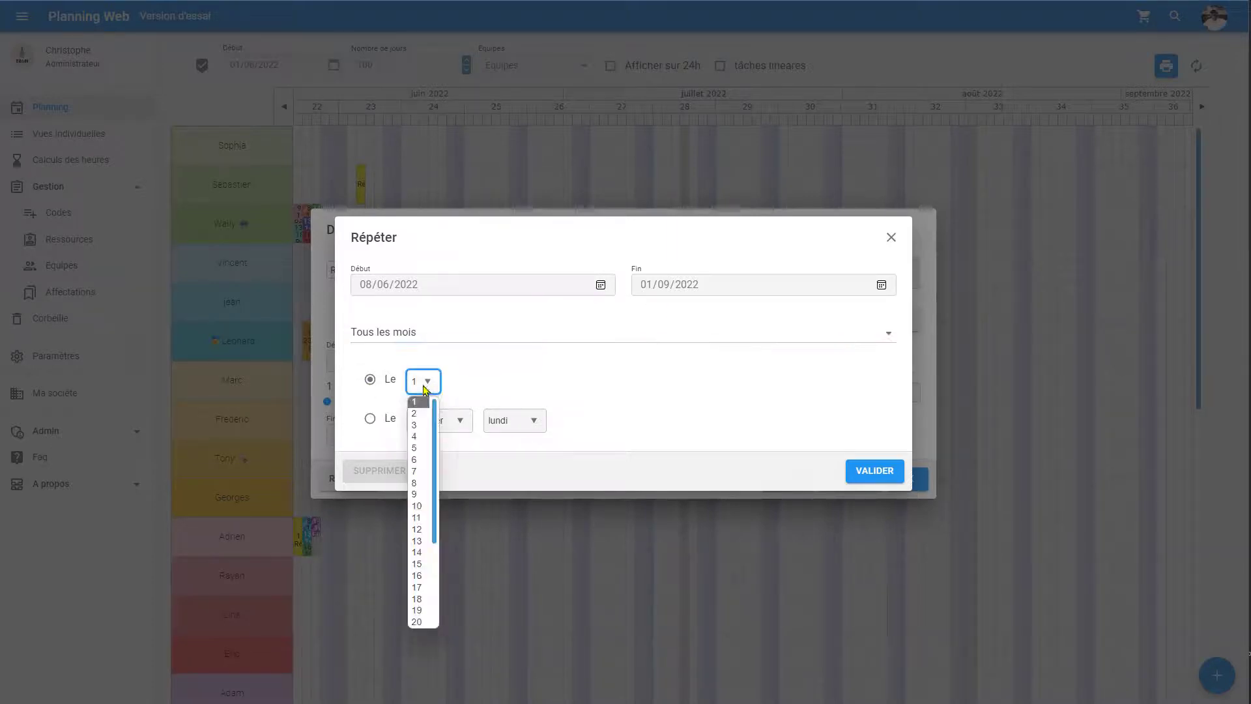
drag(435, 451, 438, 547)
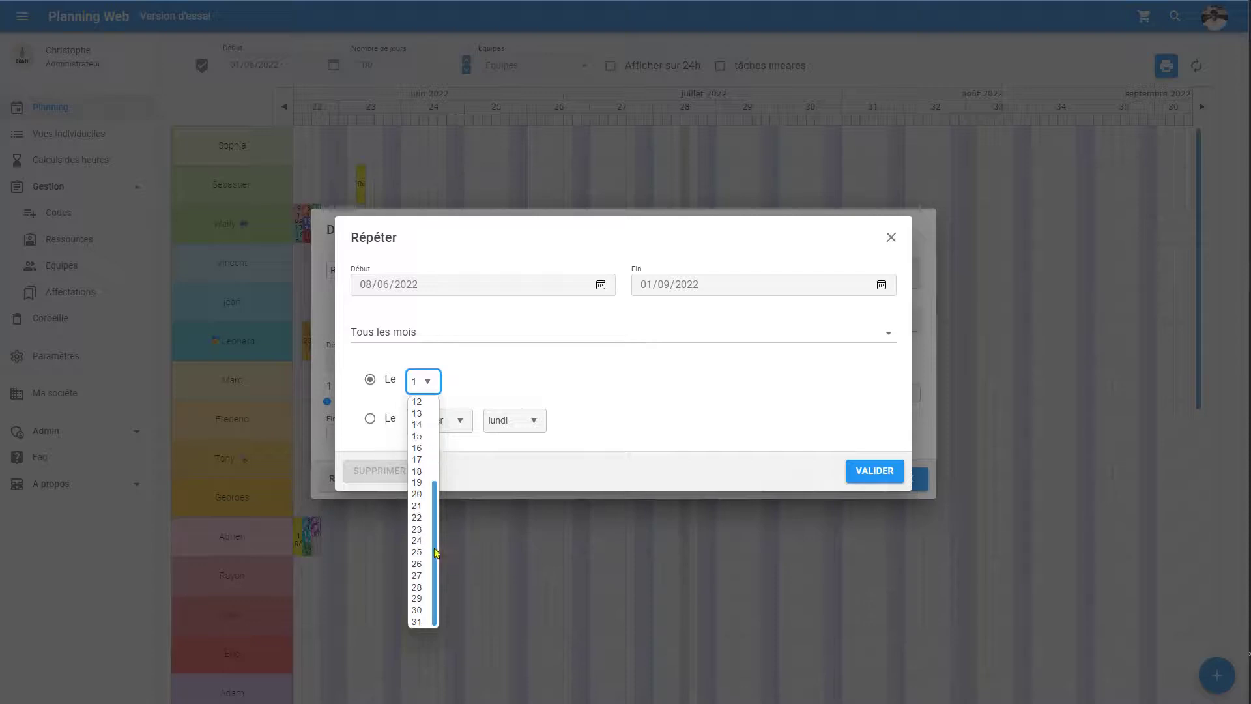
click(417, 622)
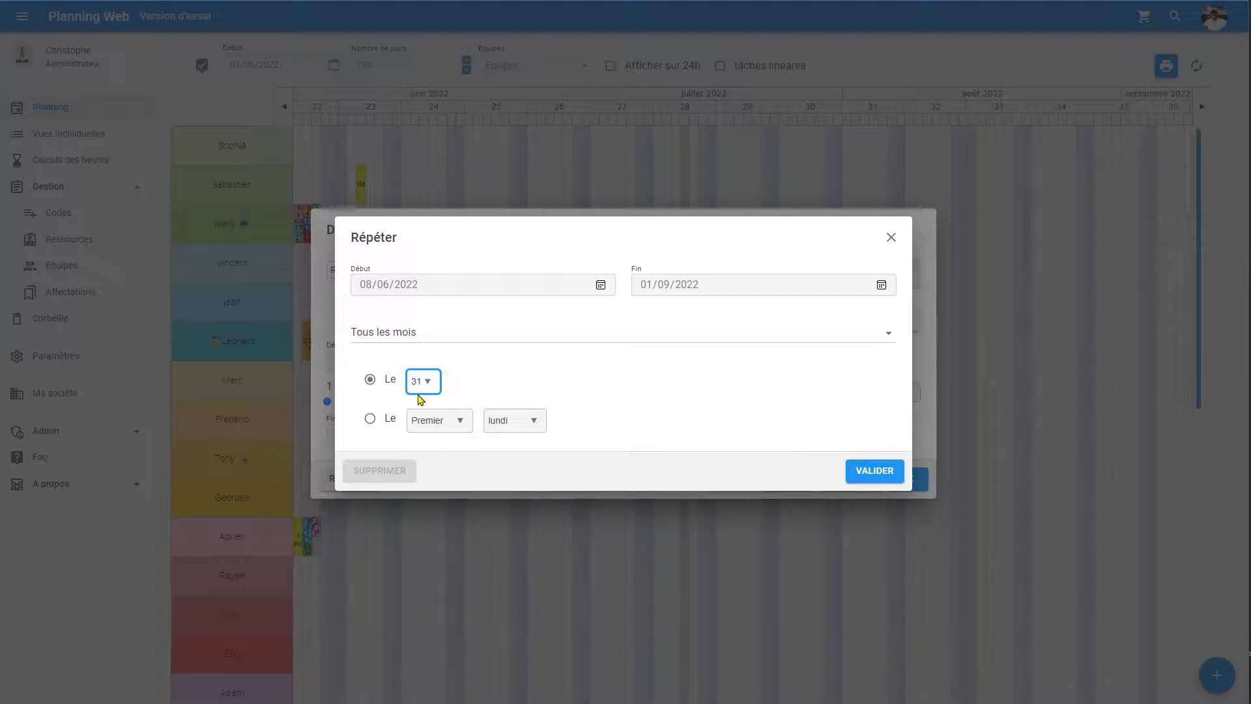
Step: Make the Réunion task repeat on the Deuxième mercredi of each month, and save the repetition and the task
click(370, 419)
click(431, 420)
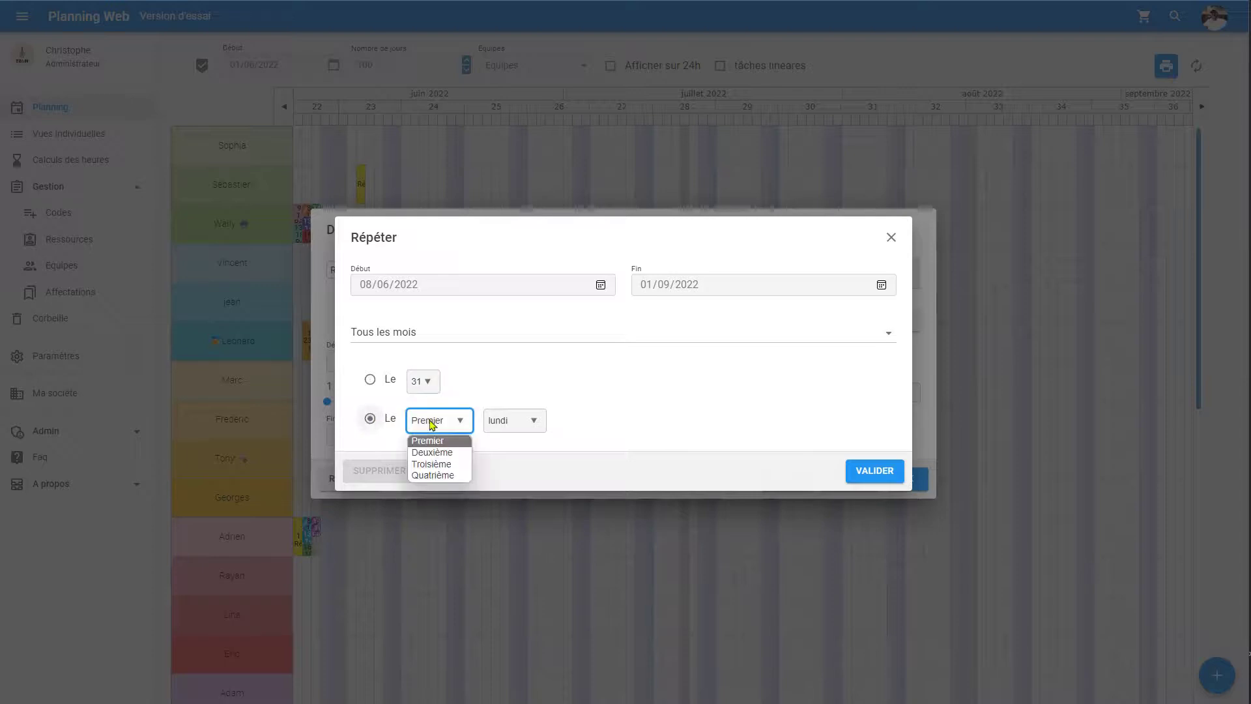
click(434, 454)
click(510, 420)
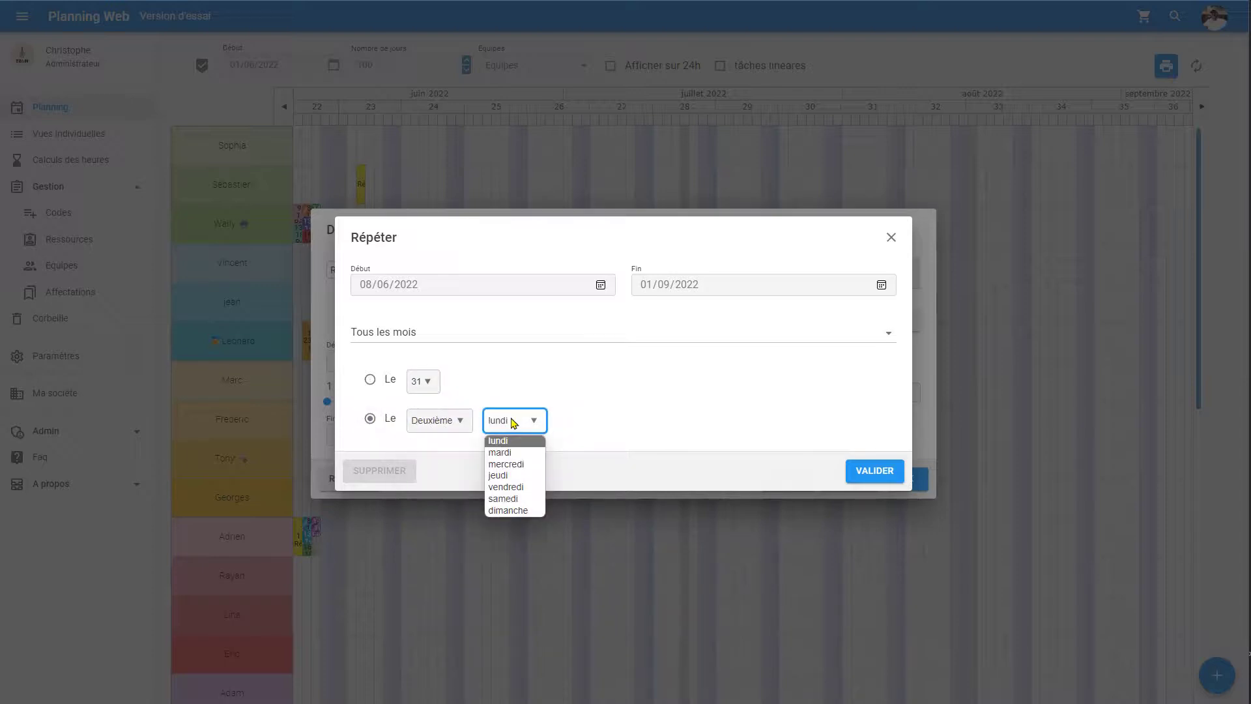
click(532, 464)
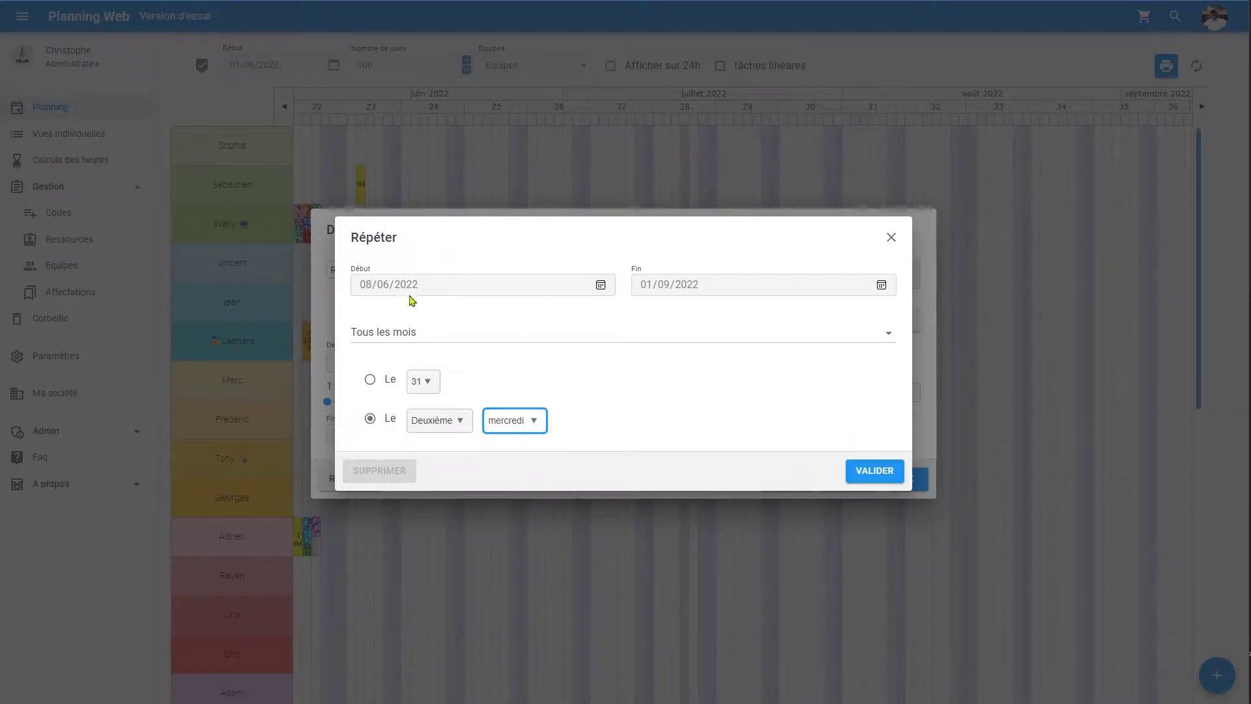
click(873, 474)
click(904, 479)
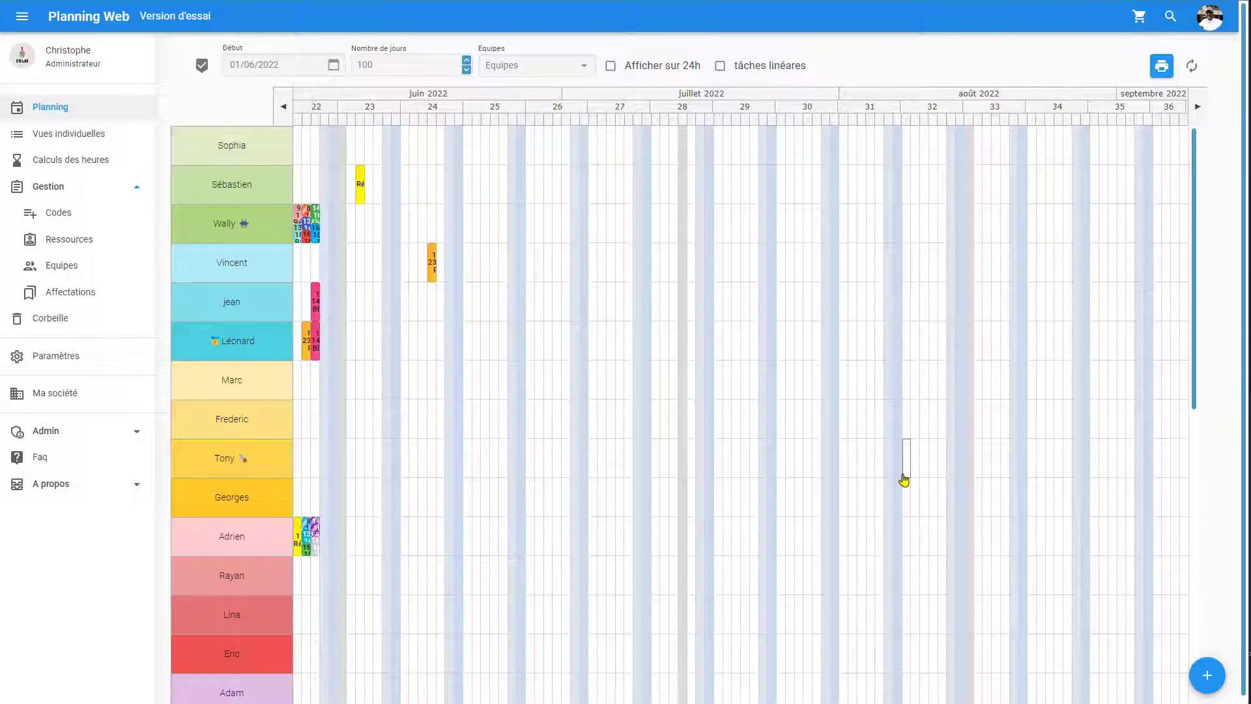